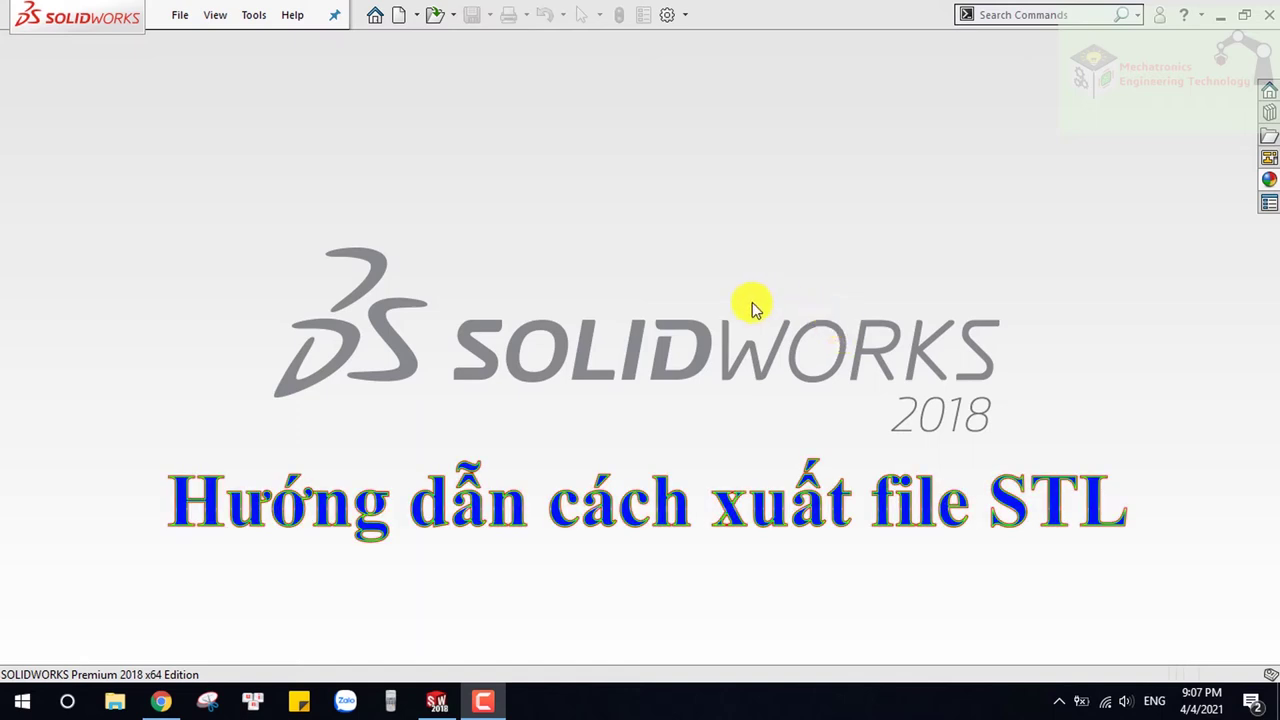
# - Create a new blank part document (Part2) from the Part template
pyautogui.click(398, 18)
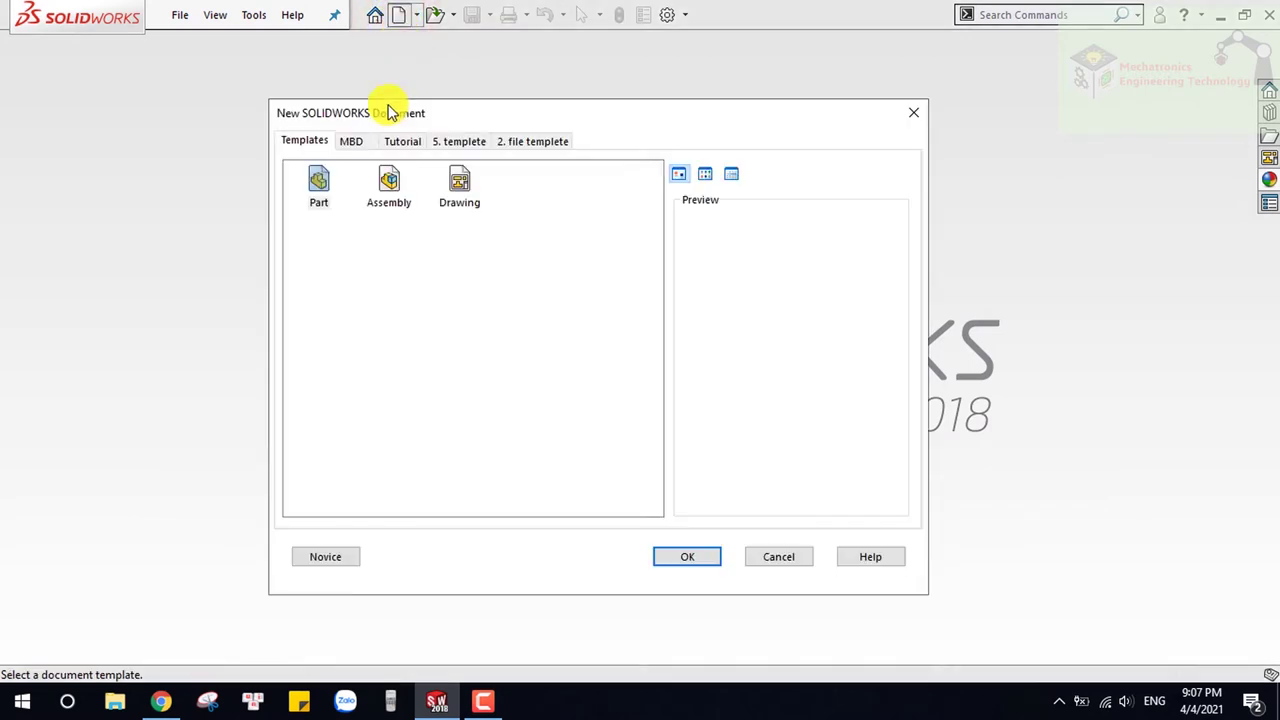
pyautogui.click(322, 190)
pyautogui.click(691, 557)
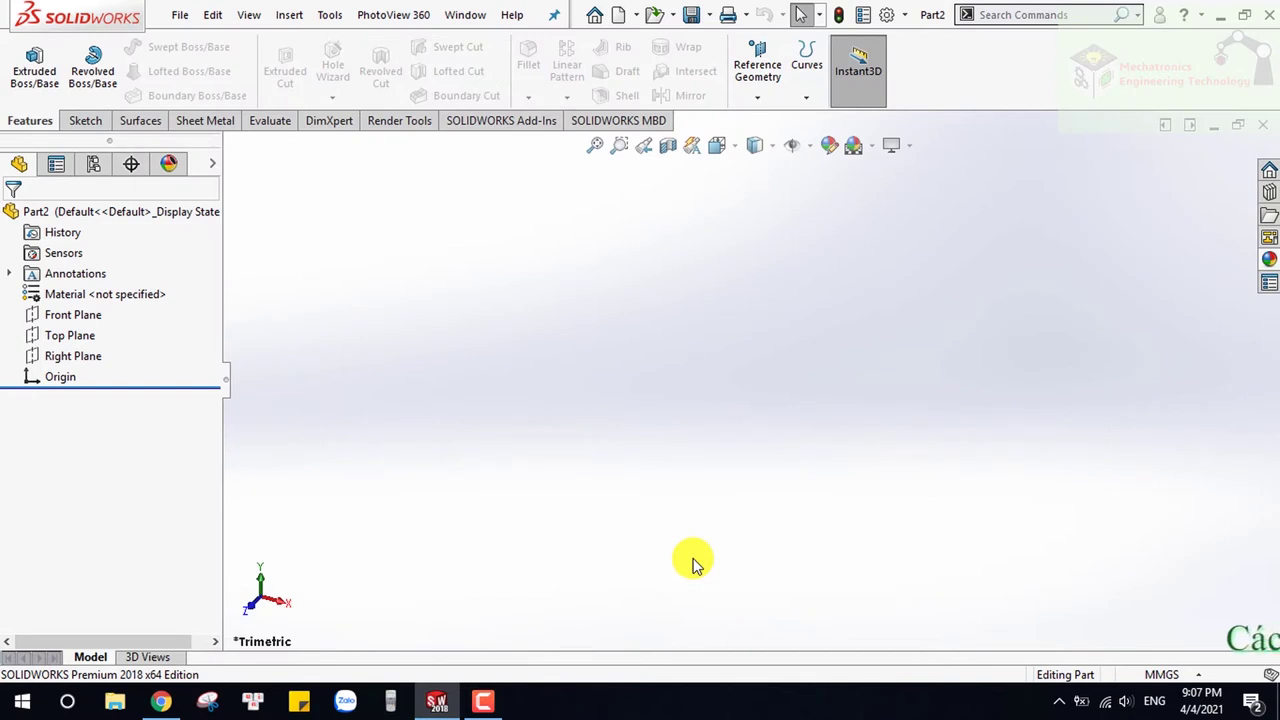
# - Start a sketch on the Front Plane and draw a 150 mm circle centred on the origin
pyautogui.click(97, 314)
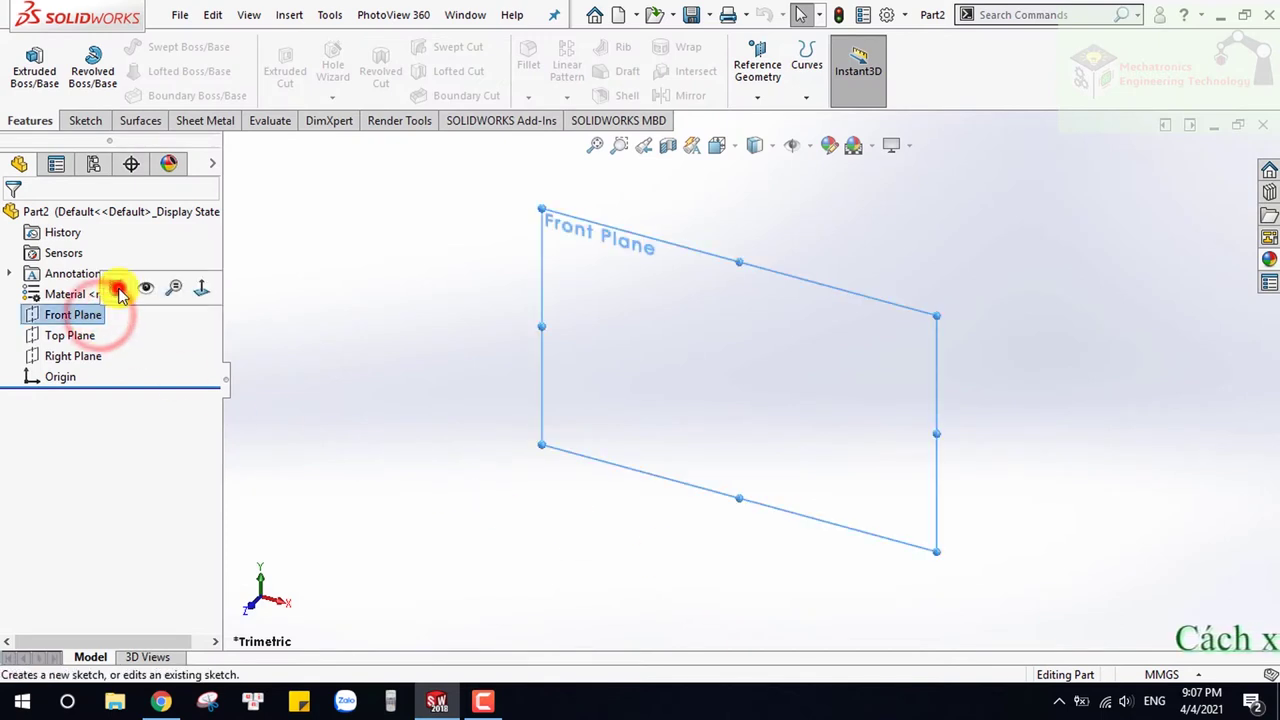
pyautogui.click(118, 290)
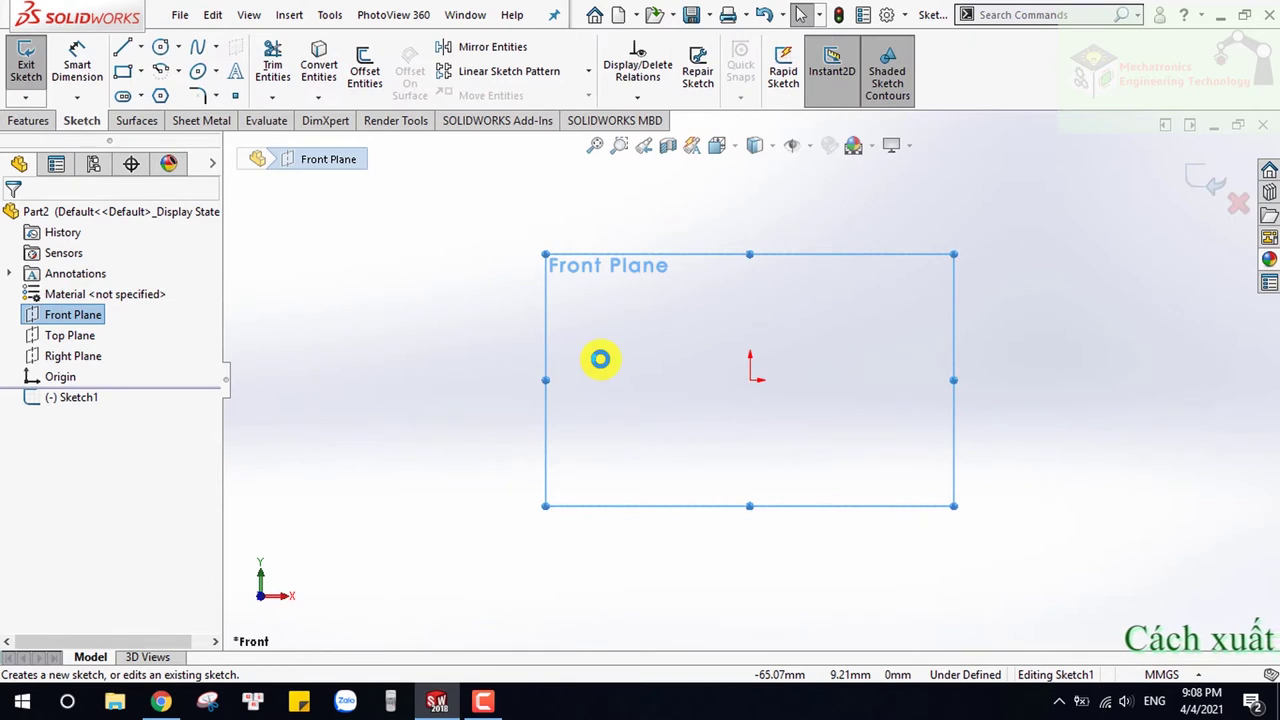
pyautogui.moveTo(625, 368); pyautogui.dragTo(680, 366, button='right')
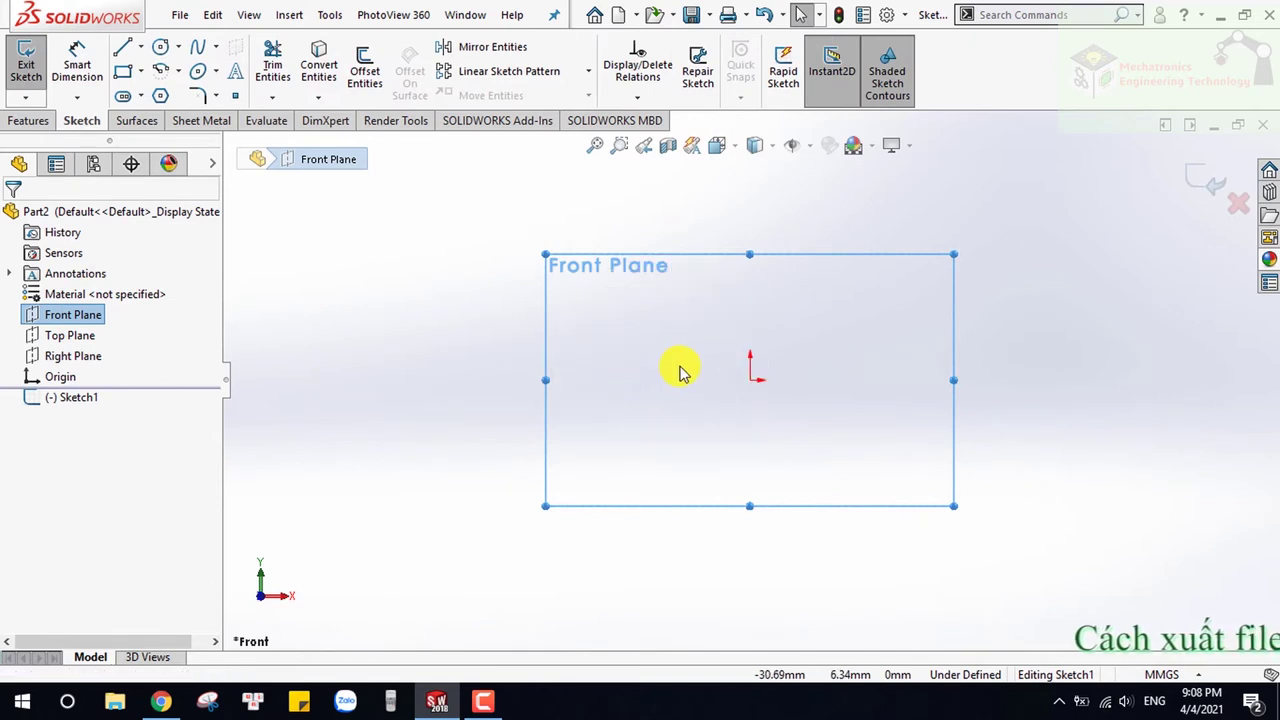
pyautogui.click(162, 47)
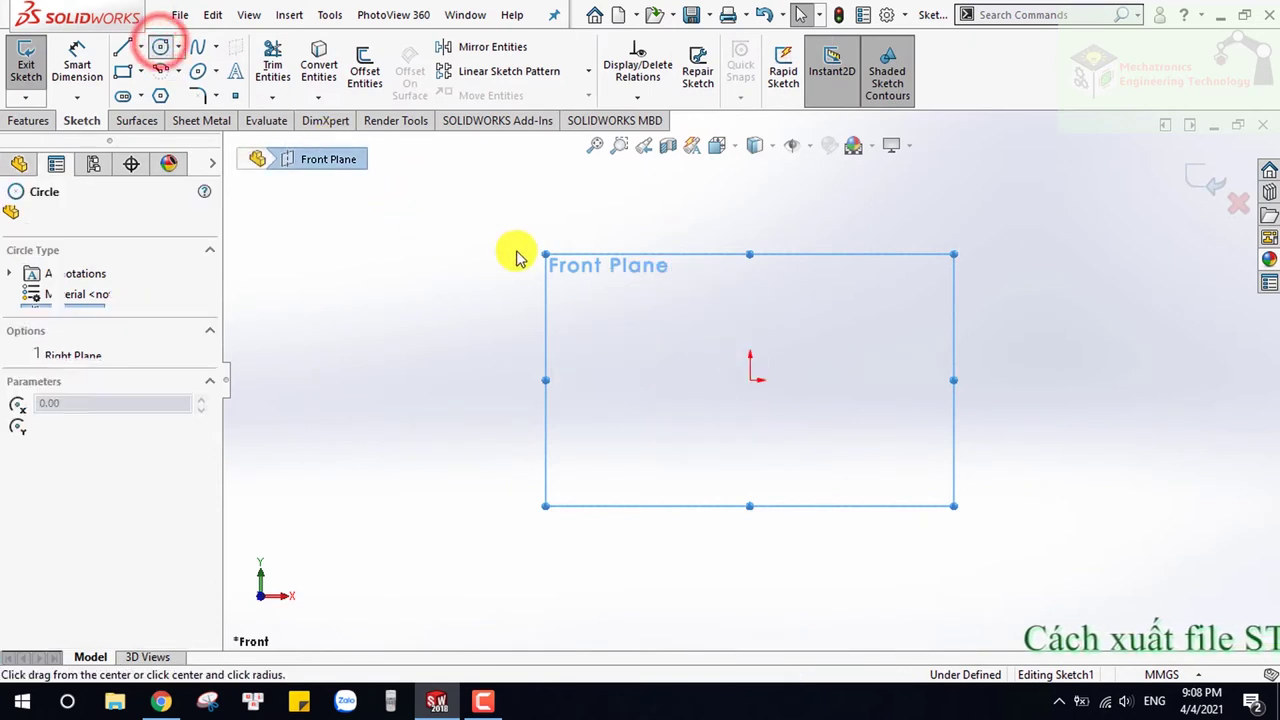
pyautogui.moveTo(750, 381); pyautogui.dragTo(862, 463)
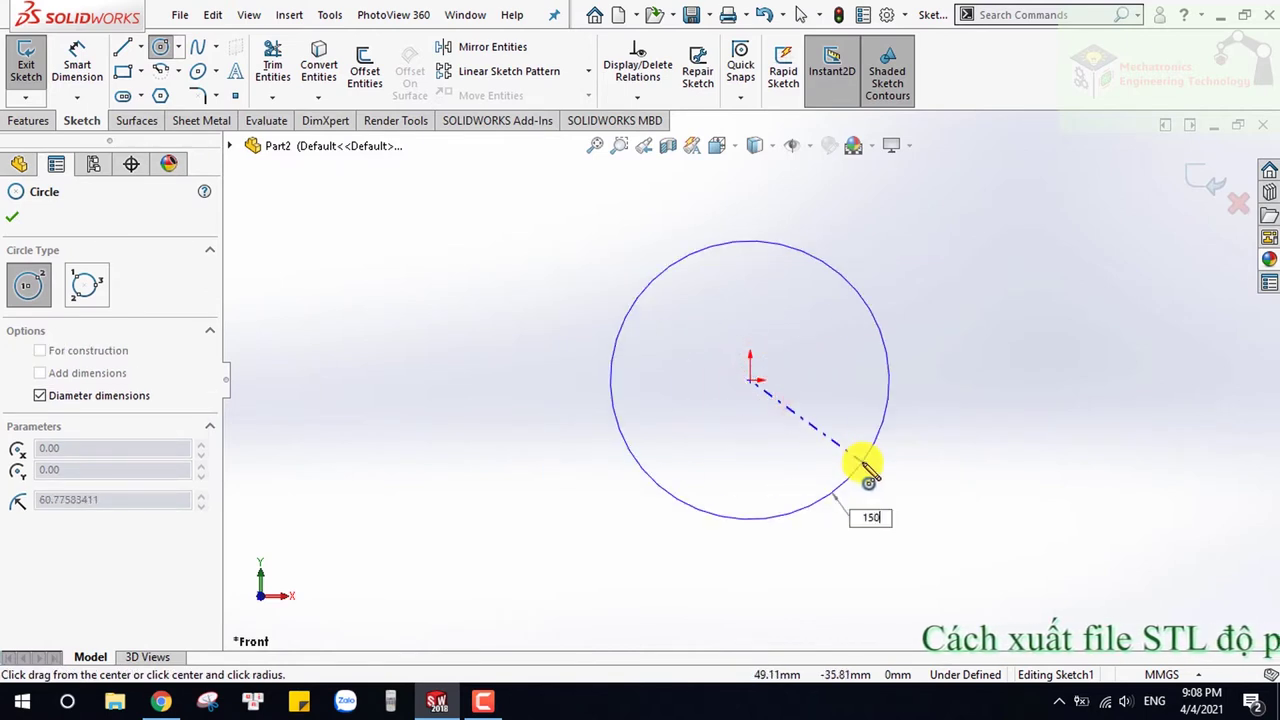
pyautogui.press('Return')
# - Add a concentric 100 mm circle at the origin
pyautogui.click(750, 381)
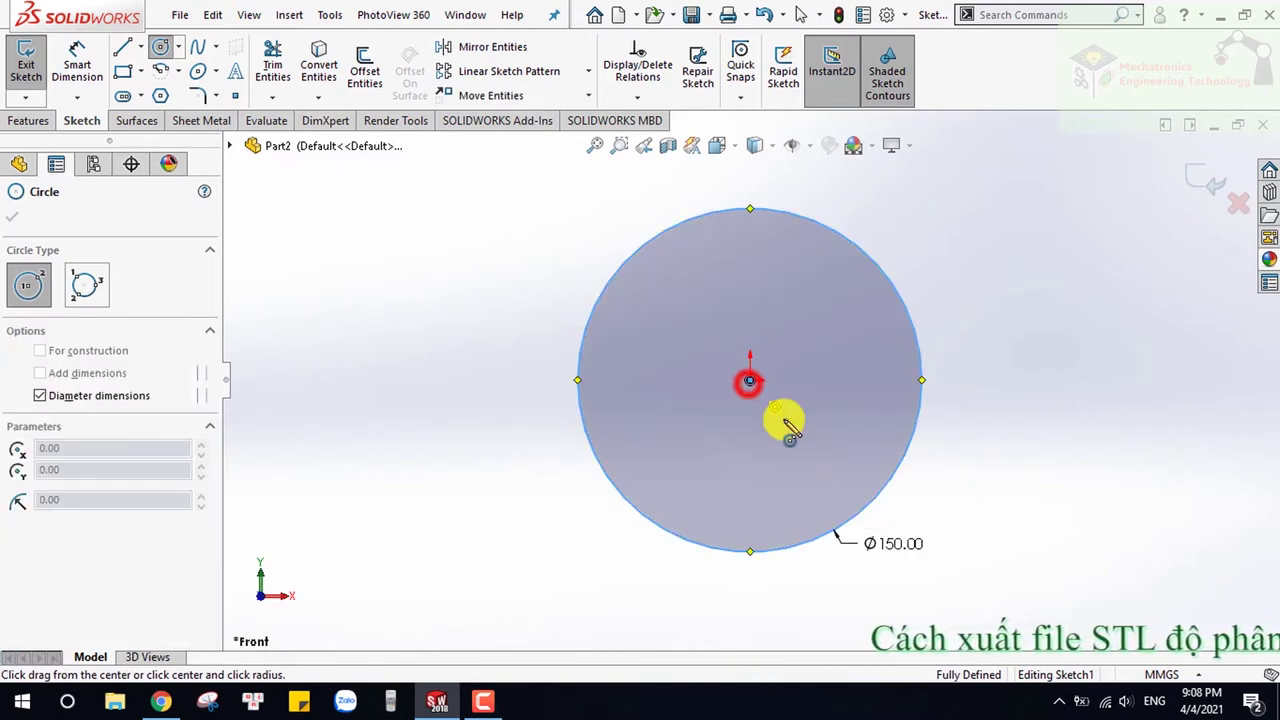
pyautogui.write('100')
pyautogui.press('Return')
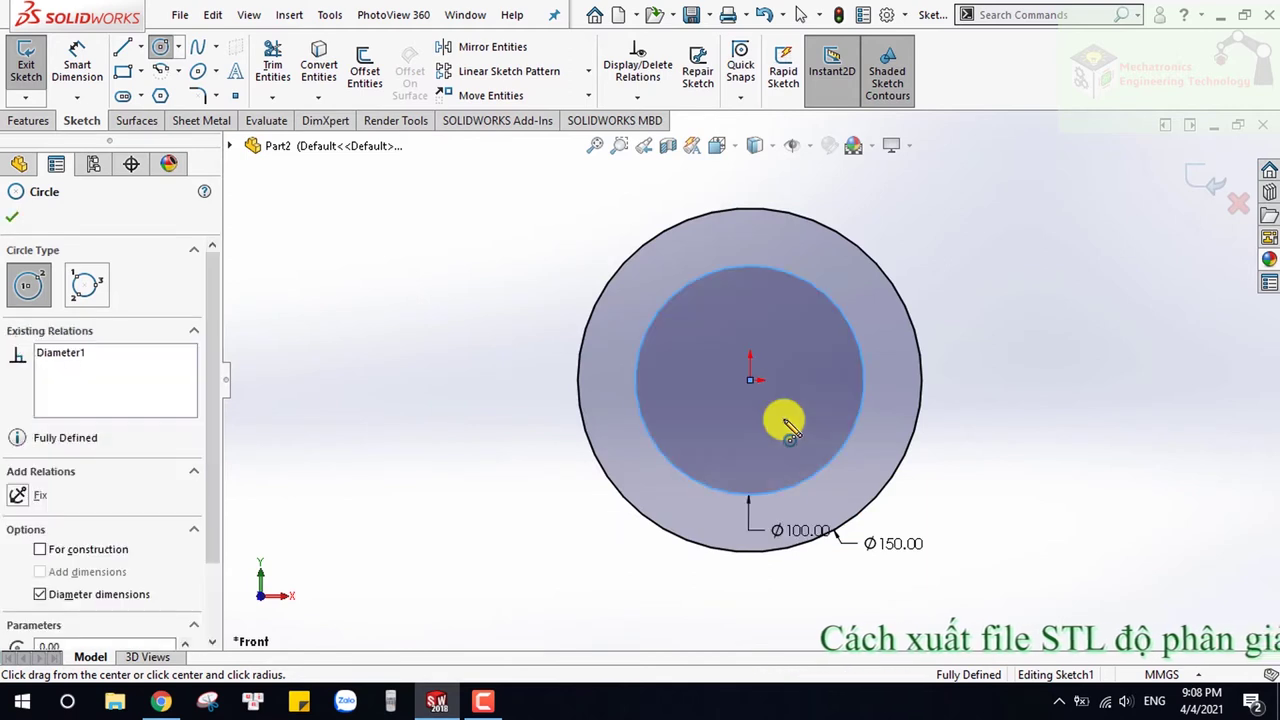
pyautogui.press('Escape')
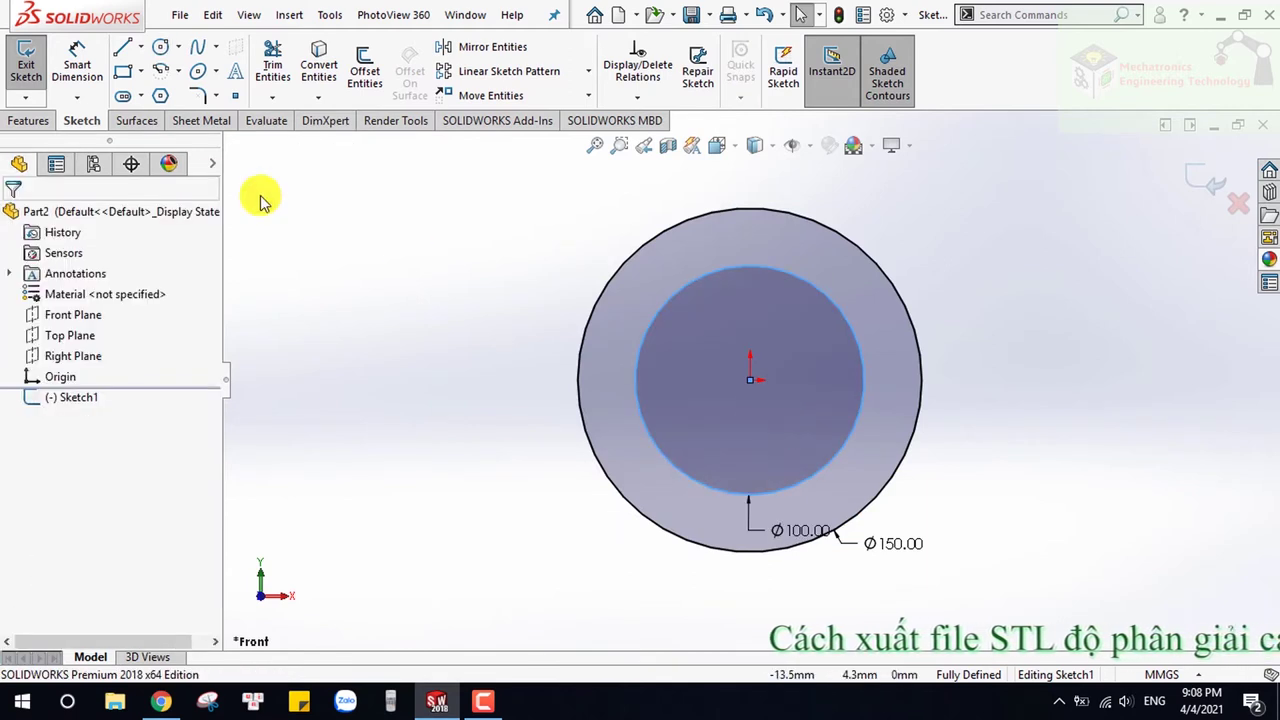
pyautogui.click(28, 120)
# - Extrude the two-circle sketch 50 mm into a ring, Ø150 outside with a Ø100 bore
pyautogui.click(38, 50)
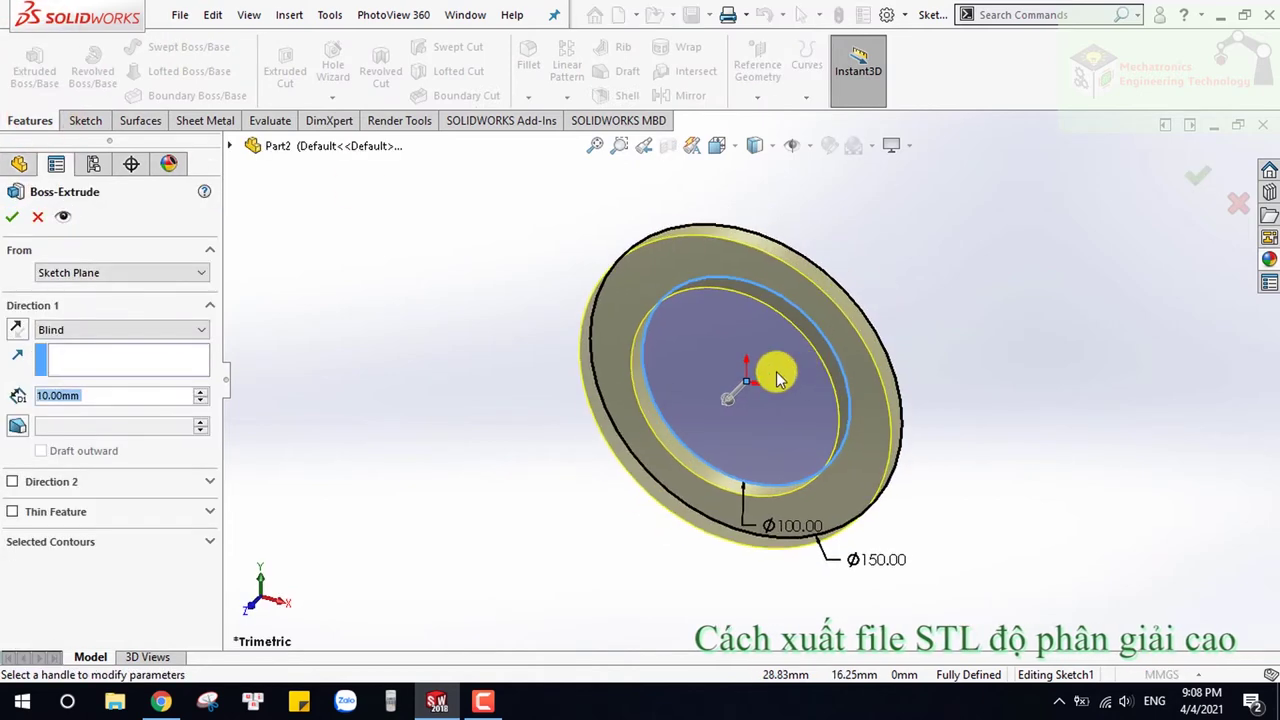
pyautogui.write('100')
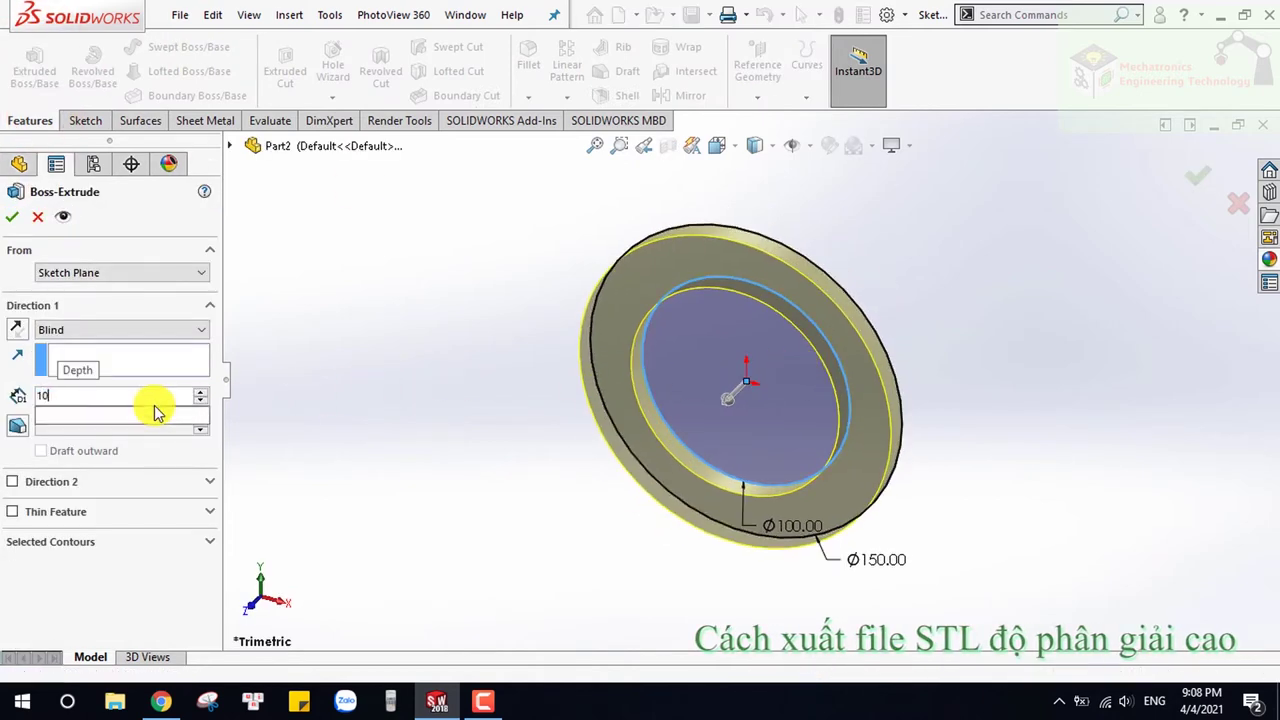
pyautogui.press('Return')
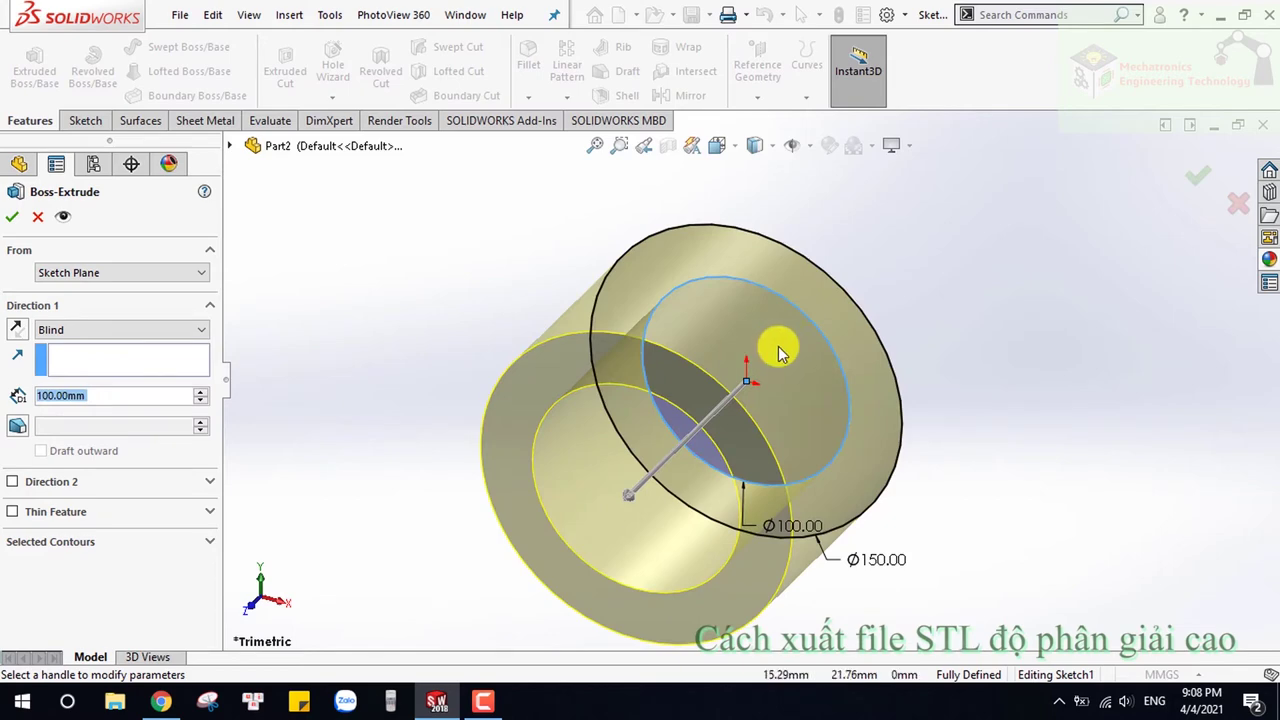
pyautogui.write('50')
pyautogui.press('Return')
pyautogui.moveTo(788, 400)
pyautogui.mouseDown(button='middle')
pyautogui.moveTo(842, 270)
pyautogui.moveTo(766, 251)
pyautogui.mouseUp(button='middle')
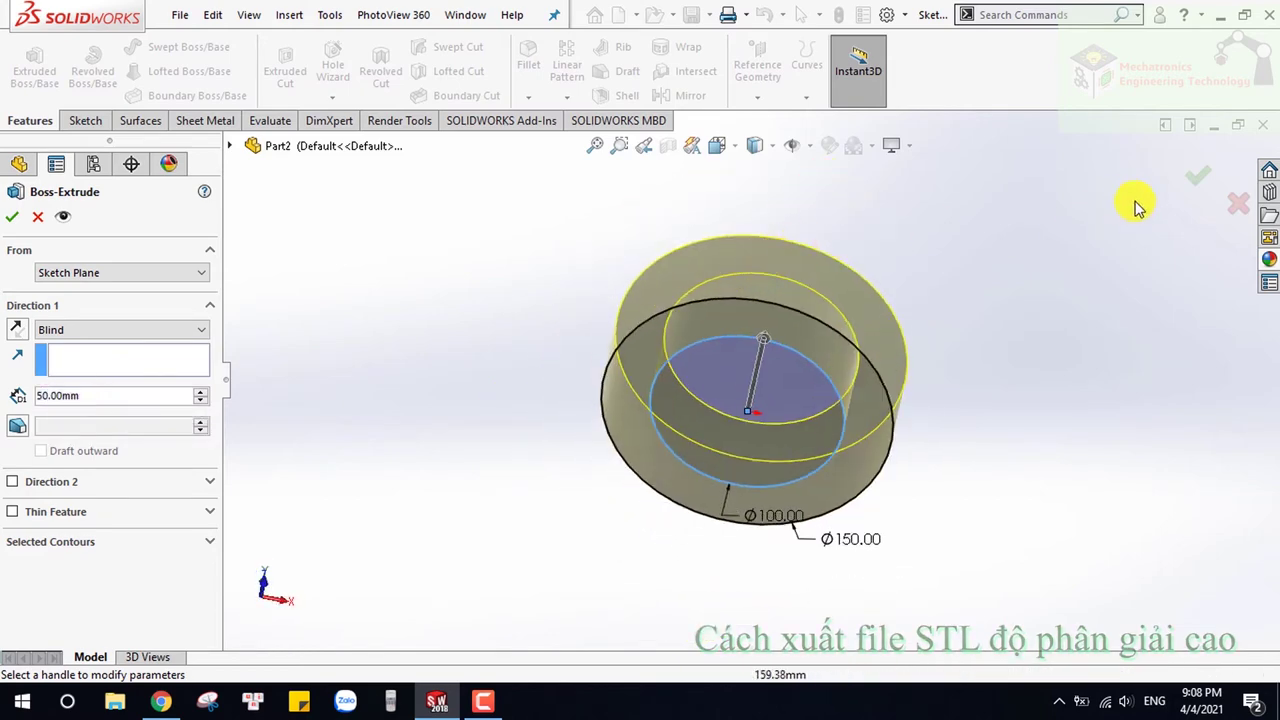
pyautogui.click(1197, 178)
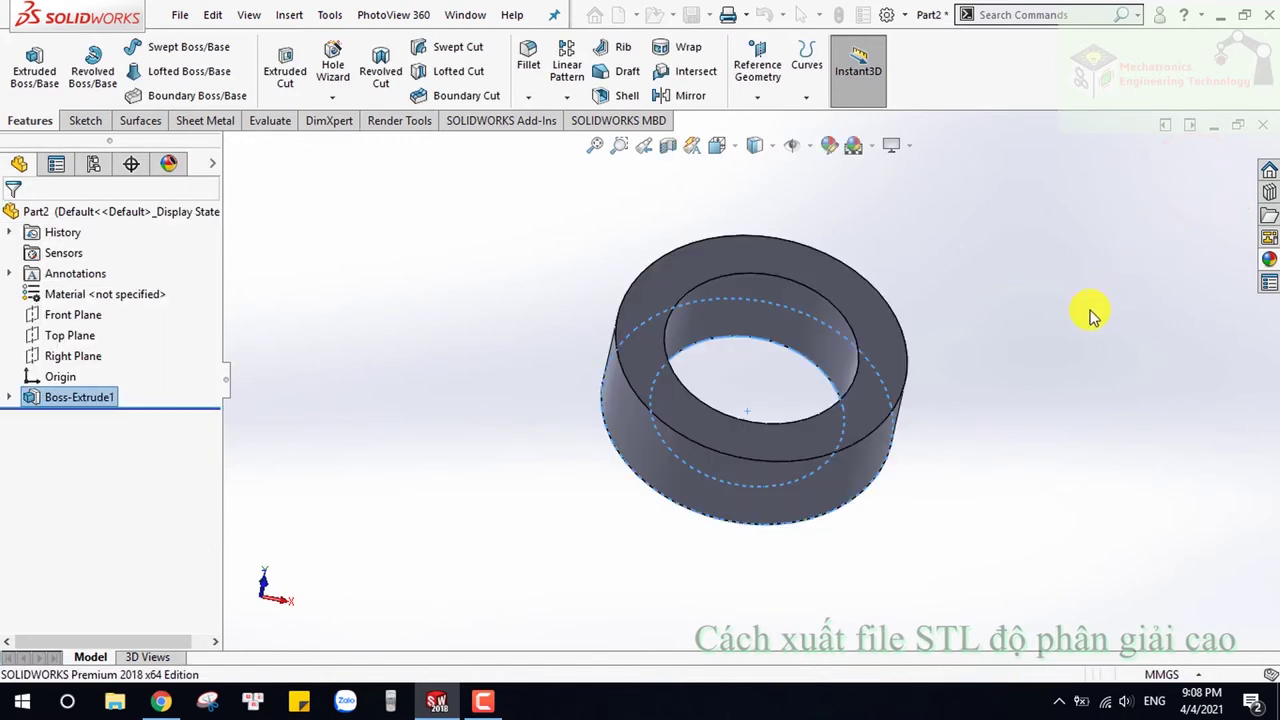
# - Clear the selection and Save As with file type STL (*.stl), opening its export options
pyautogui.click(1059, 284)
pyautogui.scroll(-1, 783, 342)
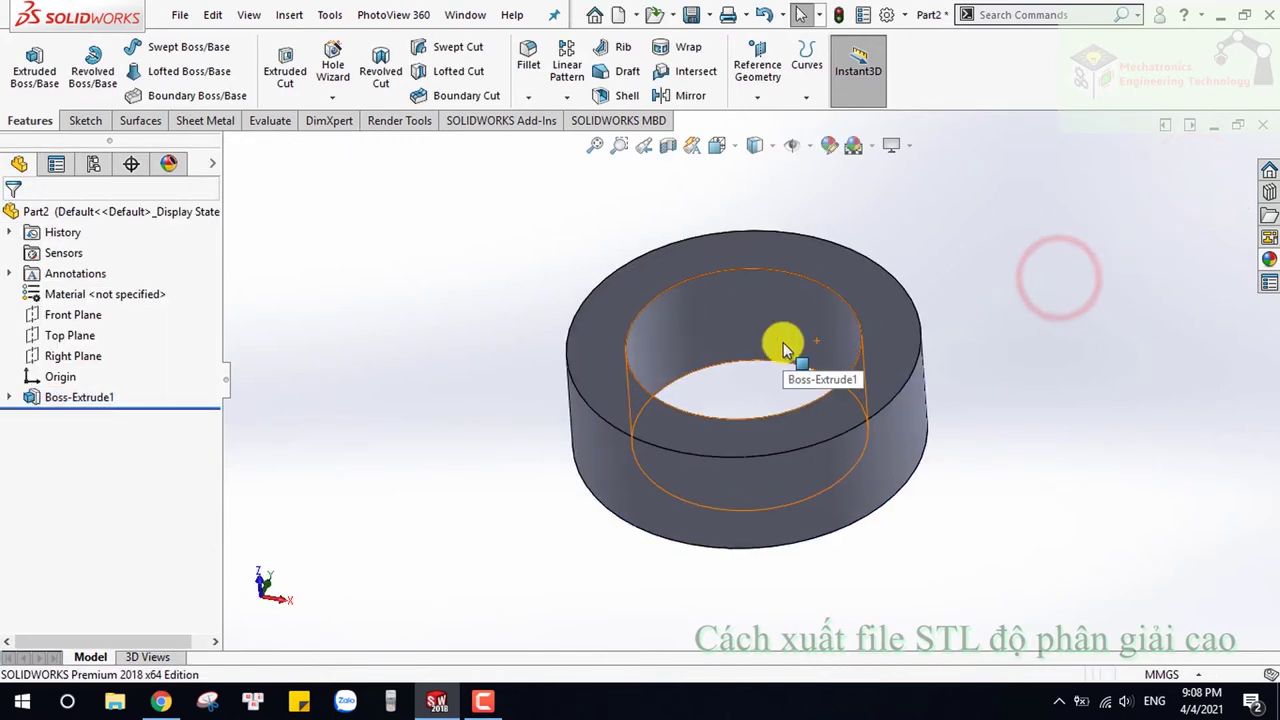
pyautogui.scroll(-1, 783, 342)
pyautogui.click(1018, 313)
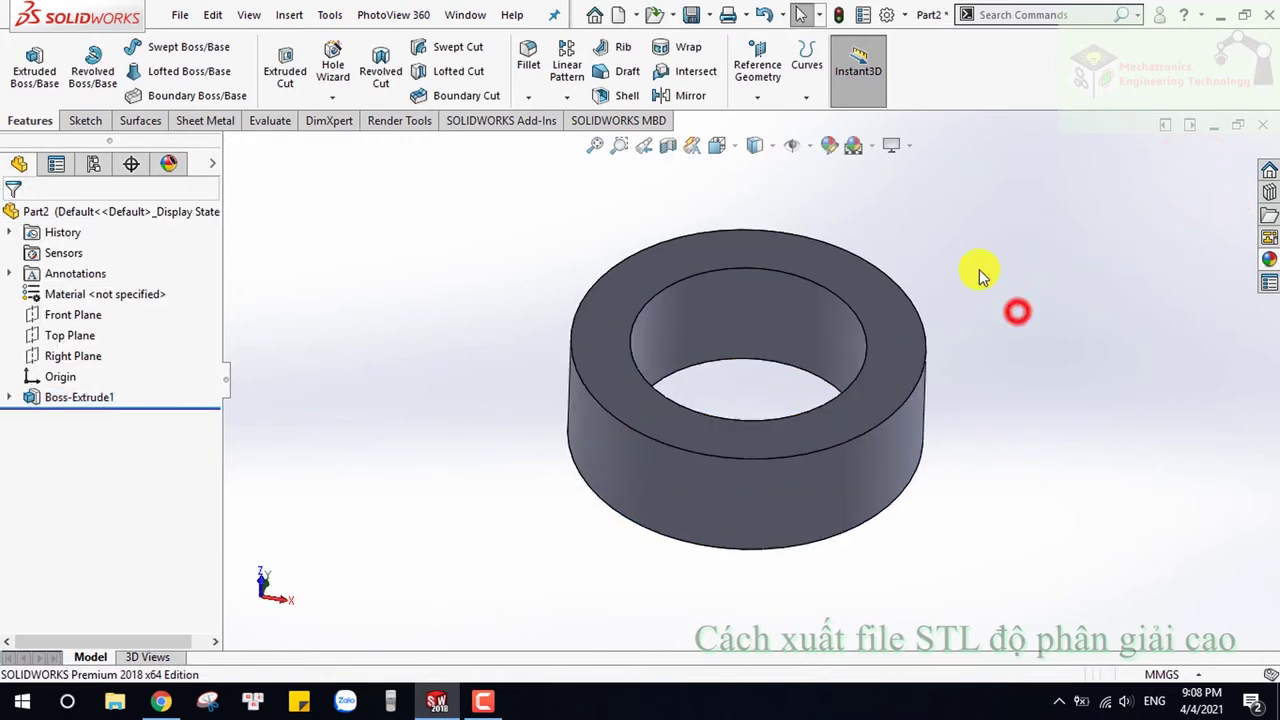
pyautogui.click(710, 15)
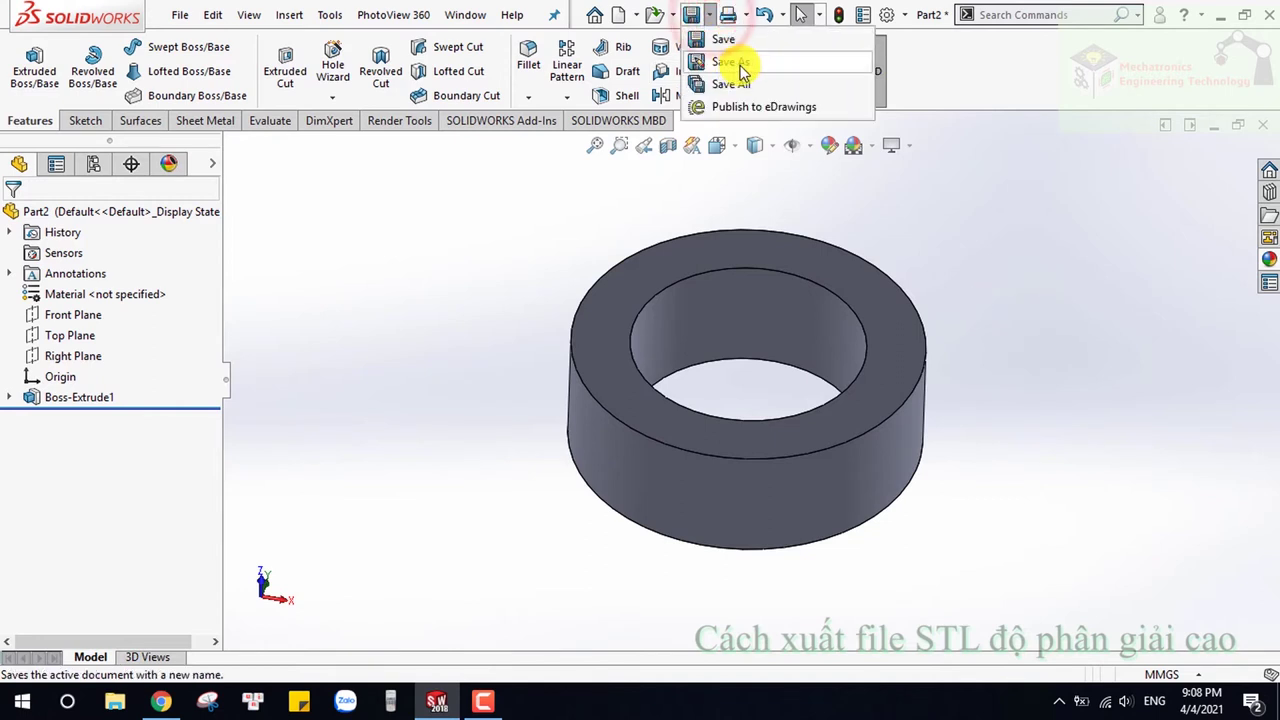
pyautogui.click(745, 63)
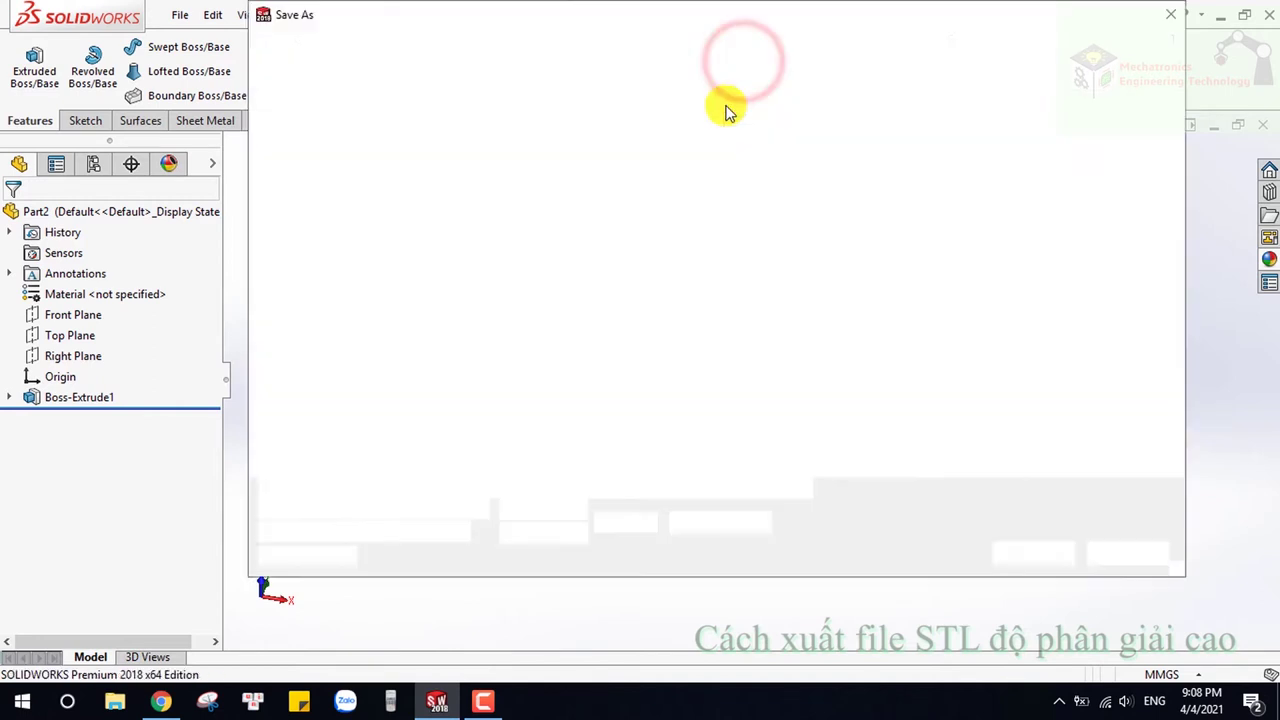
pyautogui.click(488, 430)
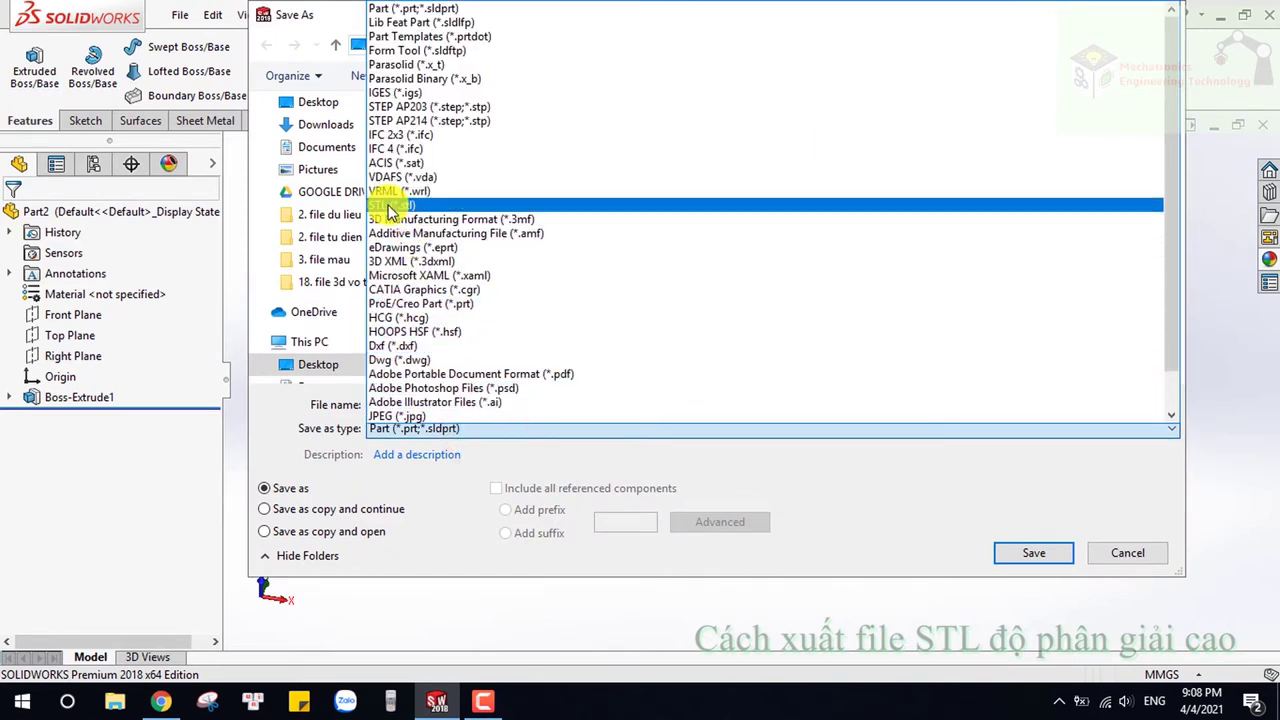
pyautogui.click(424, 207)
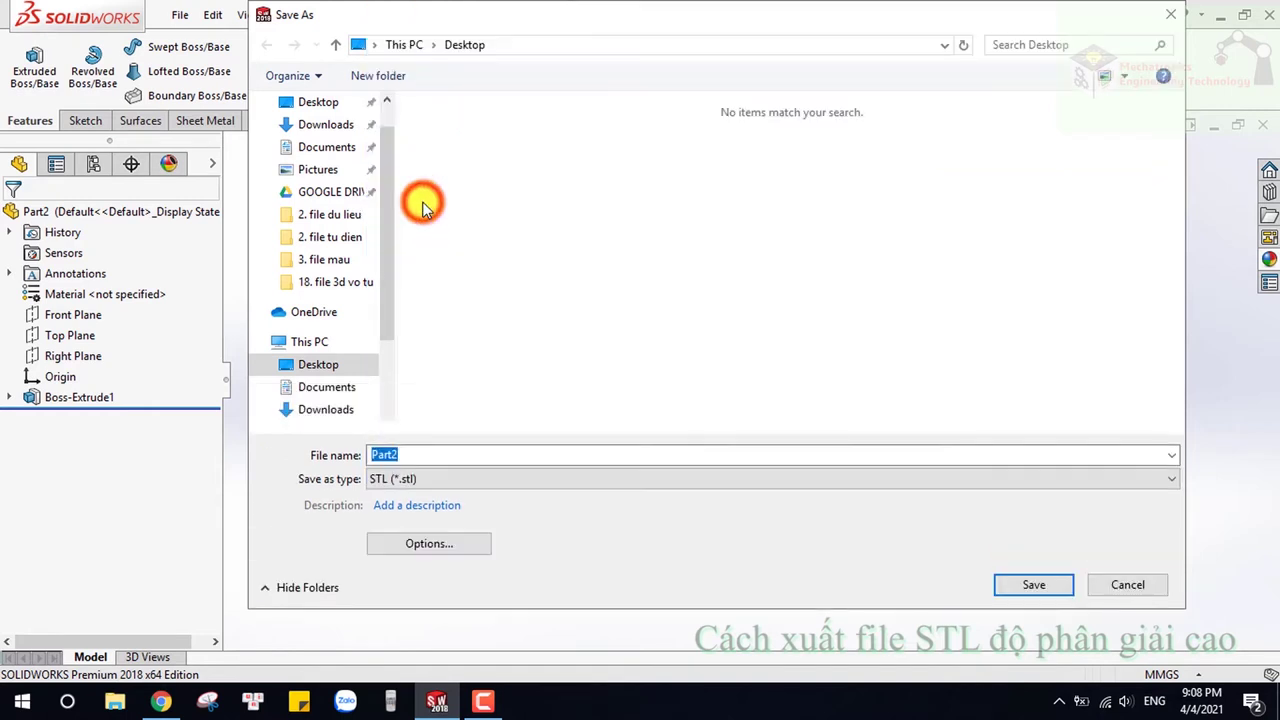
pyautogui.click(447, 550)
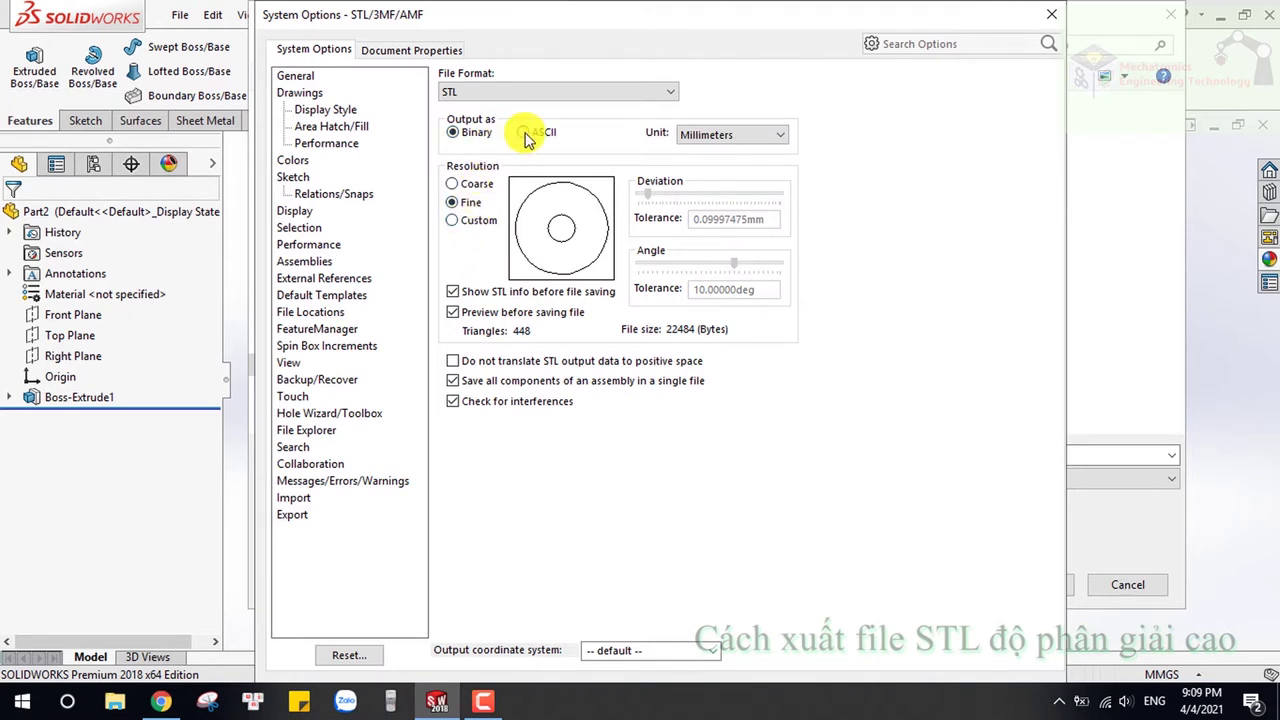
# - Keep Millimeters and set Custom resolution: 0.01081 mm deviation, 0.5° angle (5760 triangles)
pyautogui.click(705, 134)
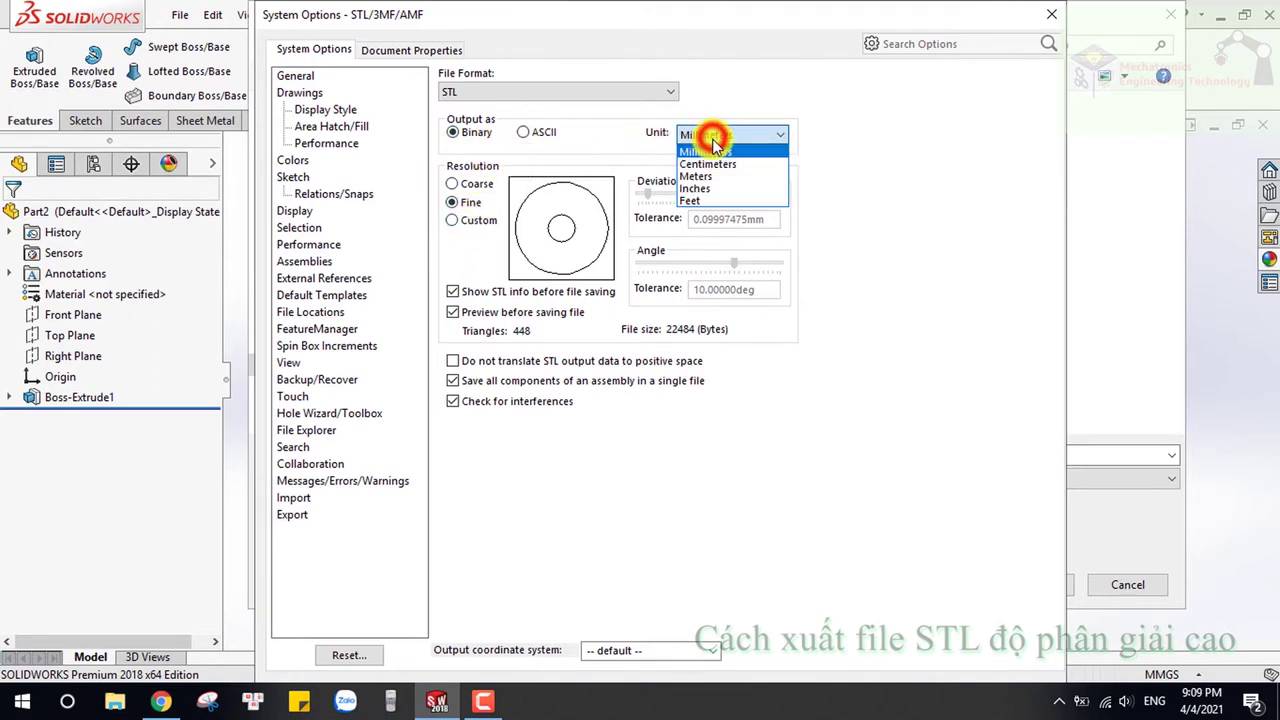
pyautogui.click(706, 151)
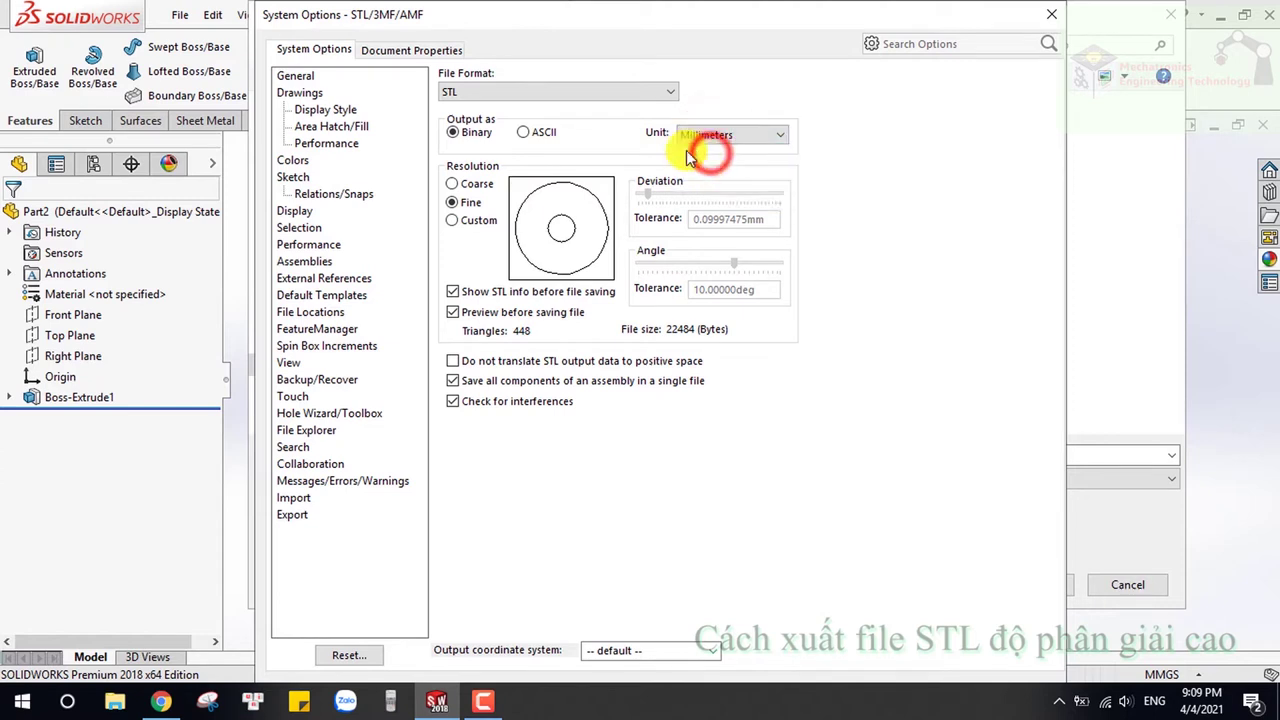
pyautogui.click(470, 220)
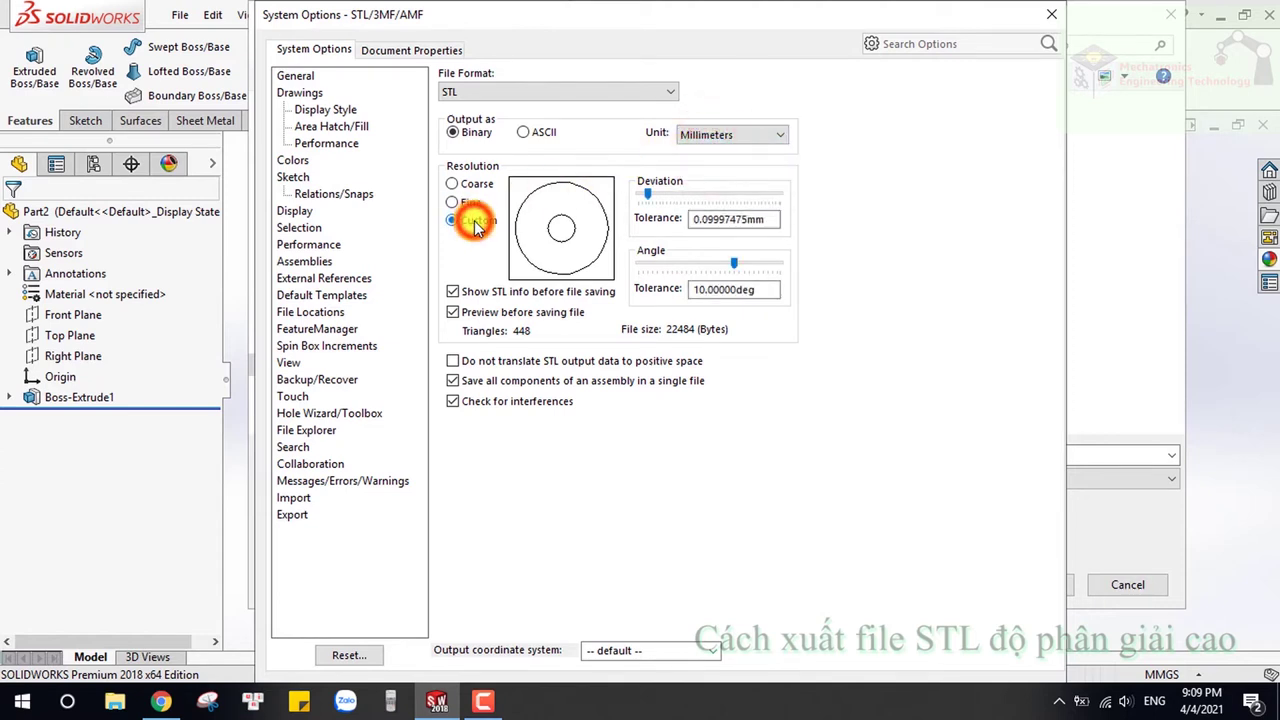
pyautogui.moveTo(686, 201); pyautogui.dragTo(783, 199)
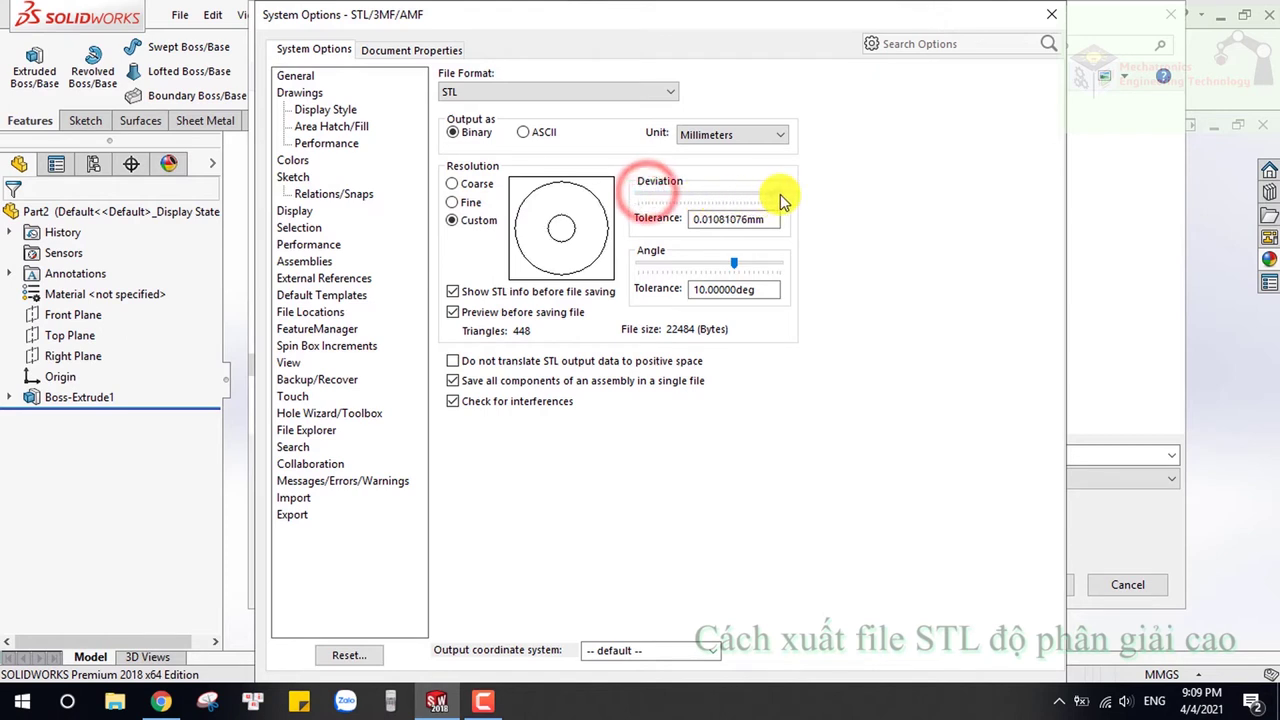
pyautogui.moveTo(748, 270); pyautogui.dragTo(783, 263)
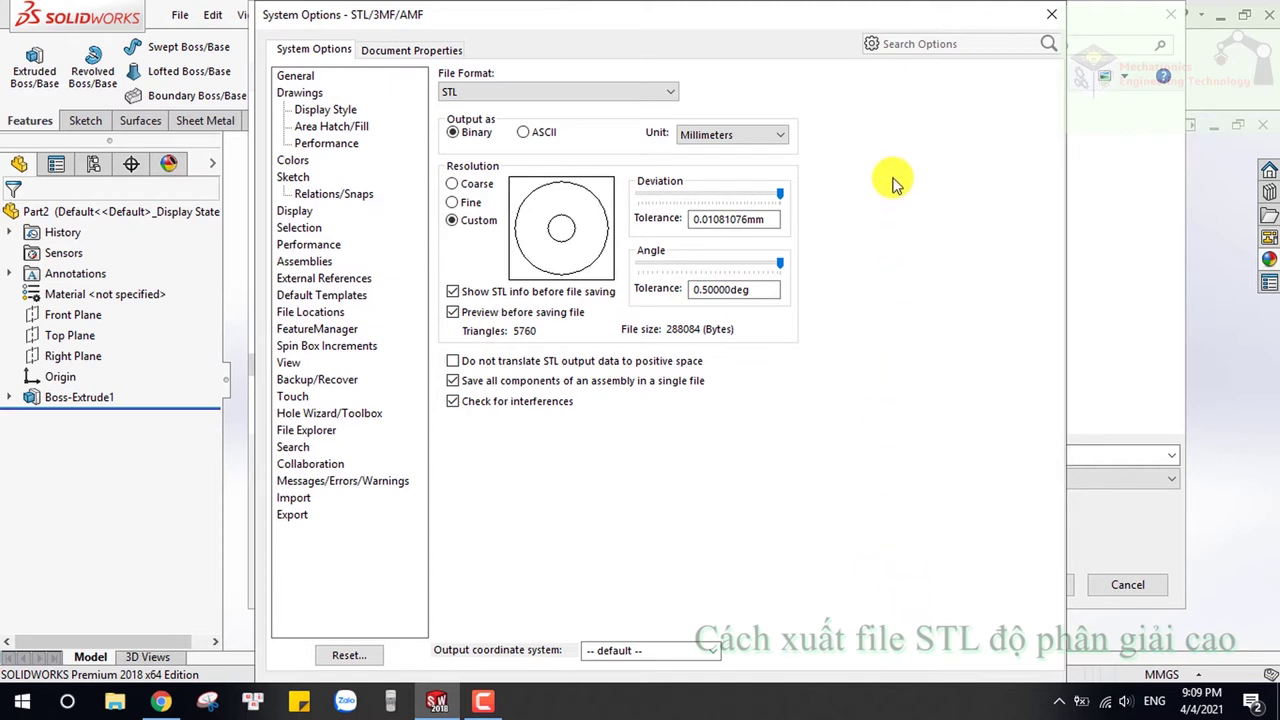
pyautogui.click(890, 18)
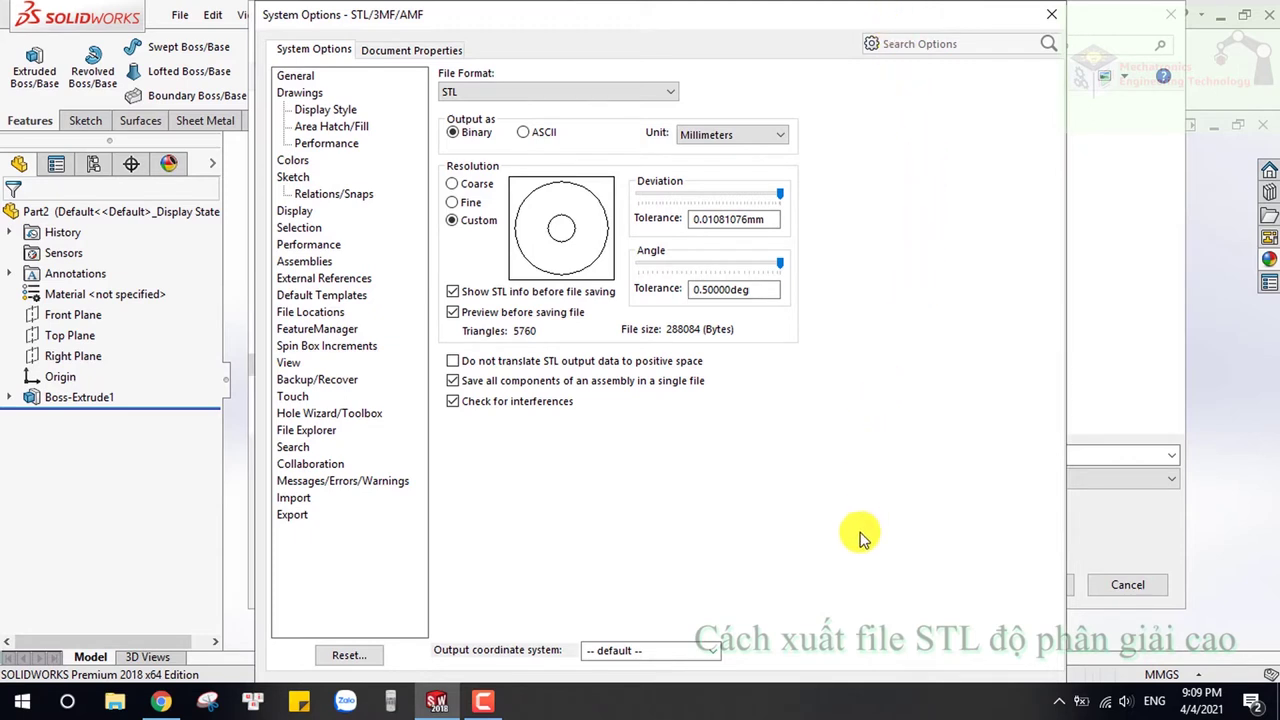
# - Turn on 'Automatically hide the taskbar in desktop mode' in taskbar settings, then minimize Settings
pyautogui.rightClick(882, 706)
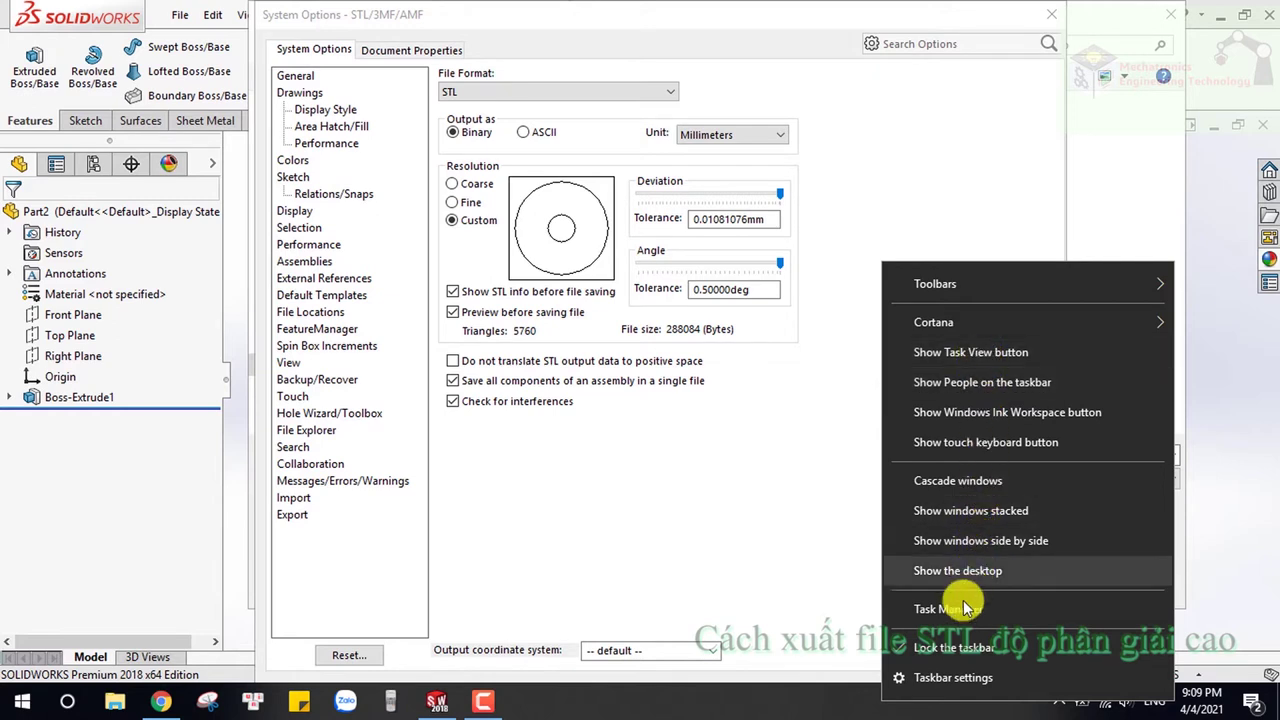
pyautogui.click(950, 680)
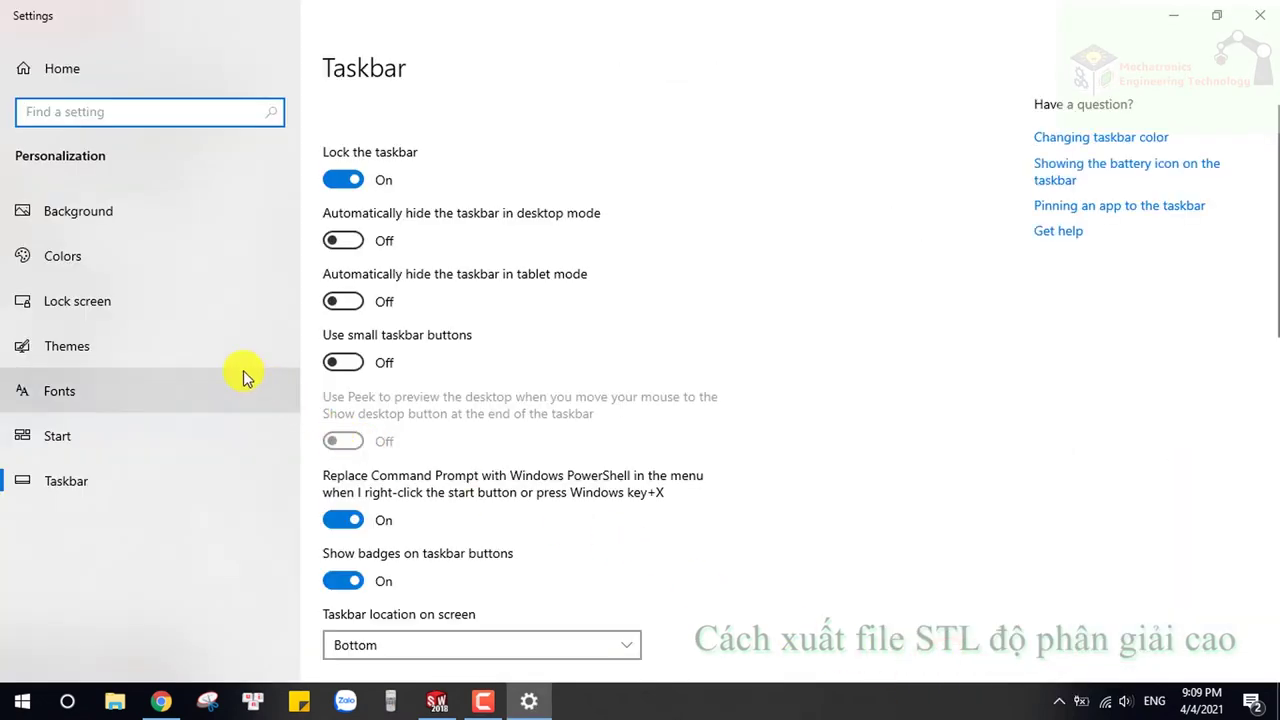
pyautogui.click(350, 242)
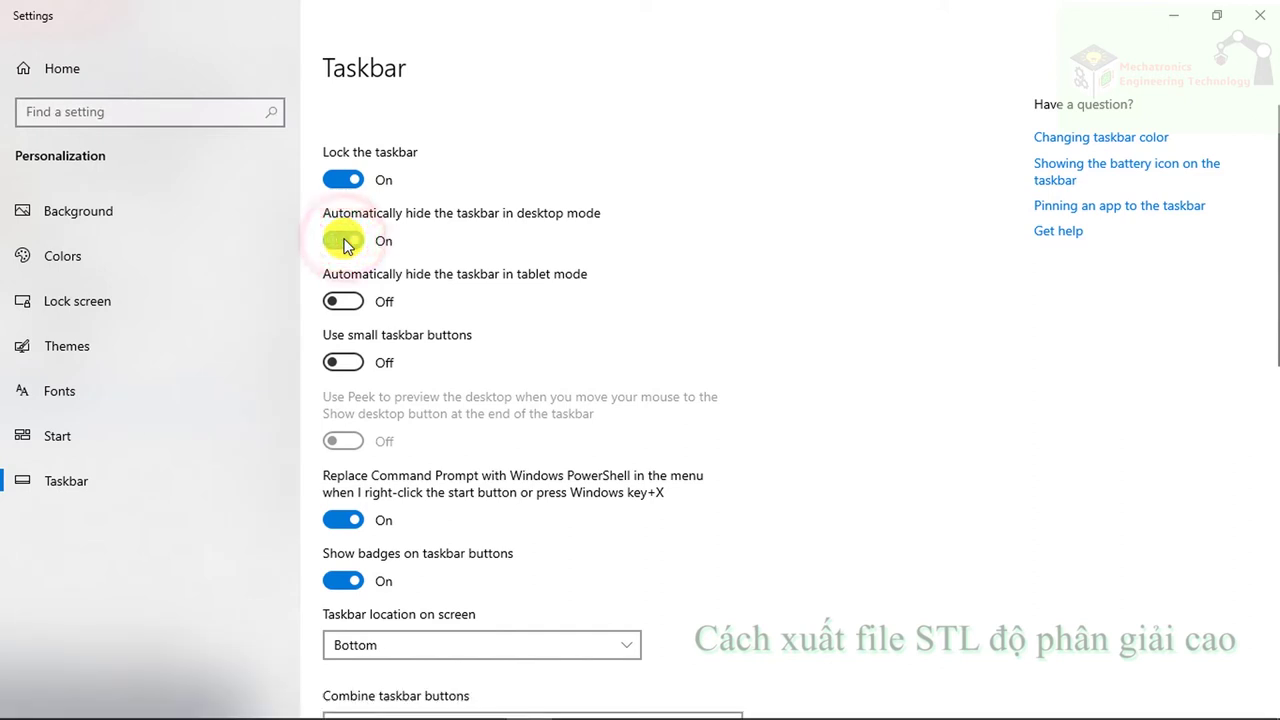
pyautogui.click(1173, 15)
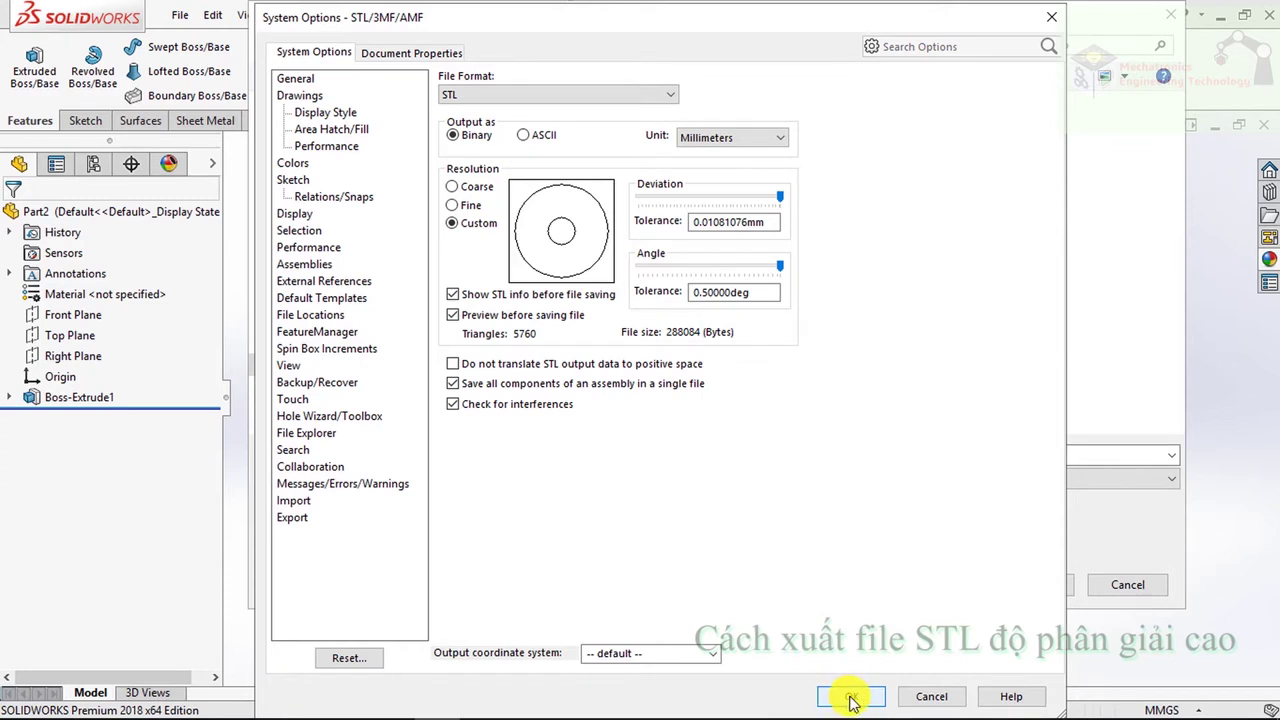
# - Accept the STL options and save the ring to the Desktop as 'stl file do phan giai cao'
pyautogui.click(850, 697)
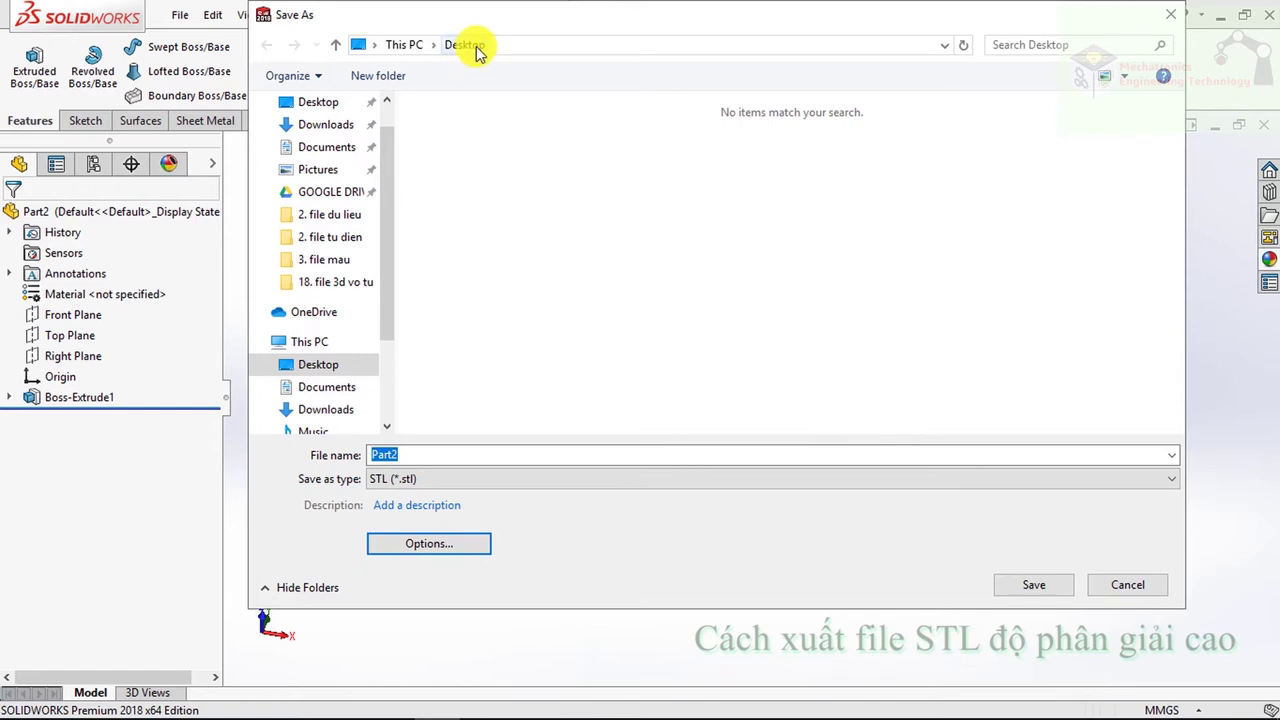
pyautogui.doubleClick(432, 454)
pyautogui.write('stl file do phan giai cao')
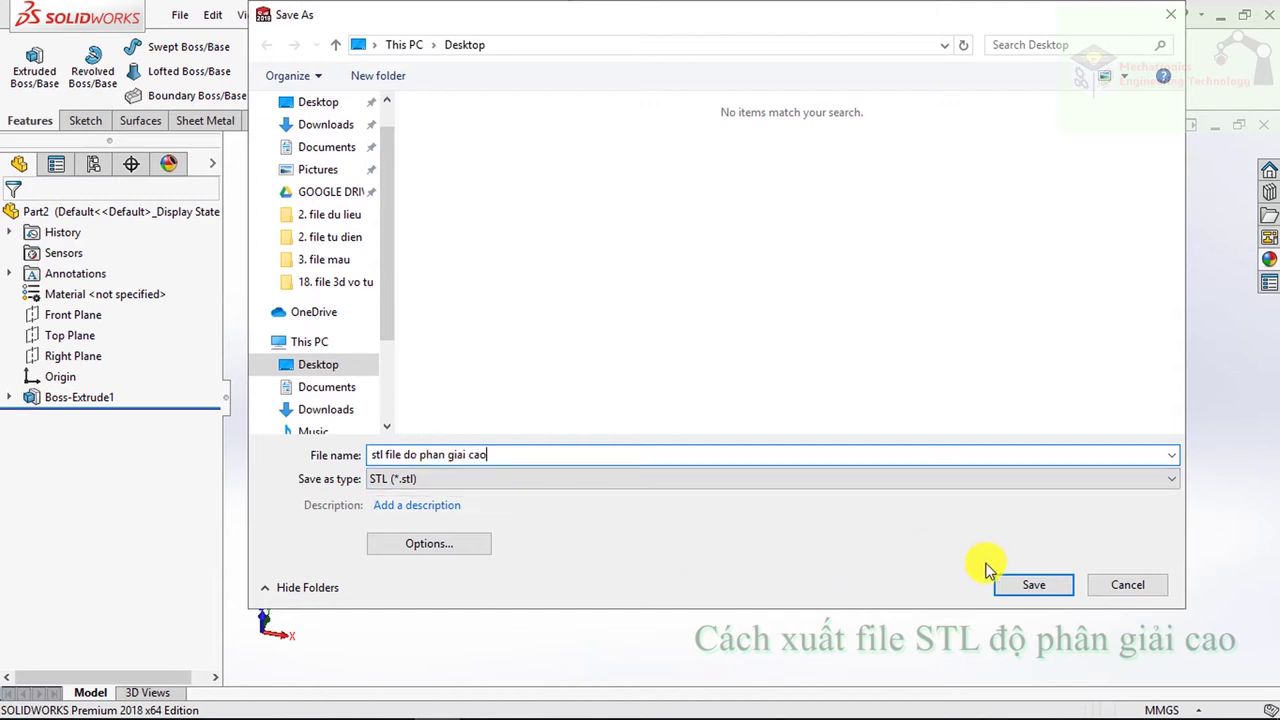
pyautogui.click(1033, 585)
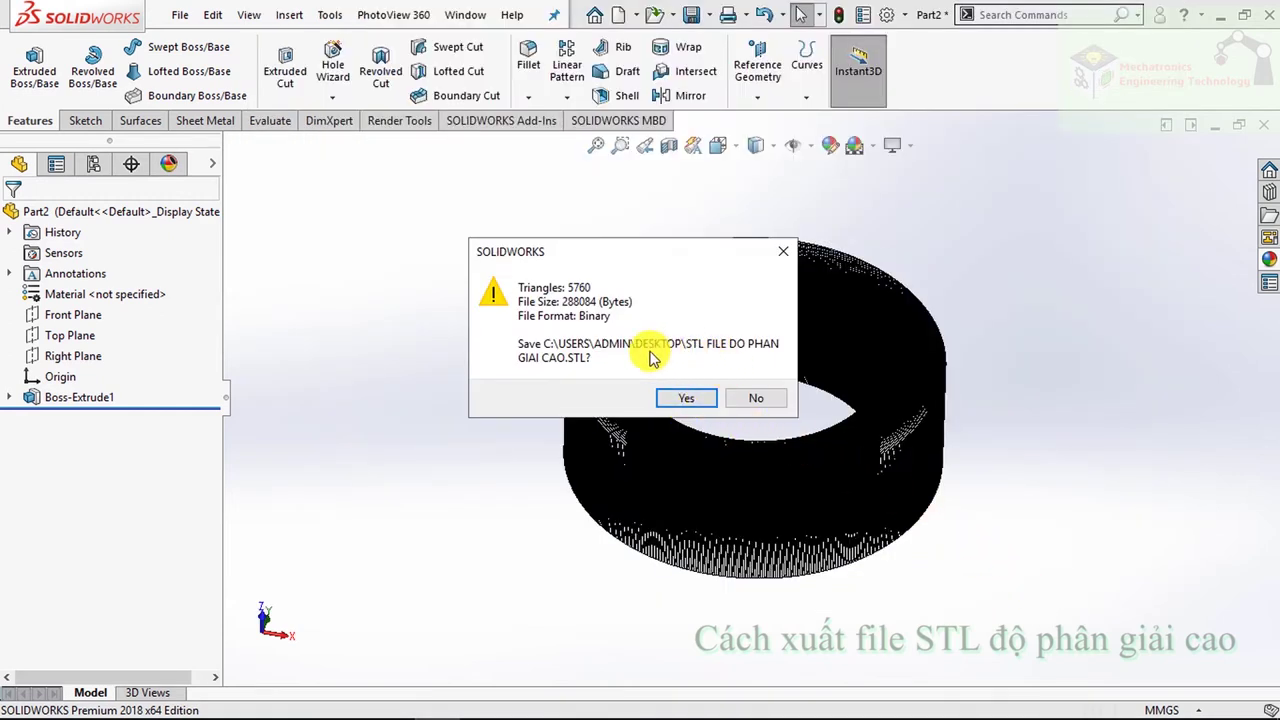
# - Confirm saving the 5760-triangle high-resolution STL and bring up the new-document templates
pyautogui.moveTo(687, 254); pyautogui.dragTo(400, 204)
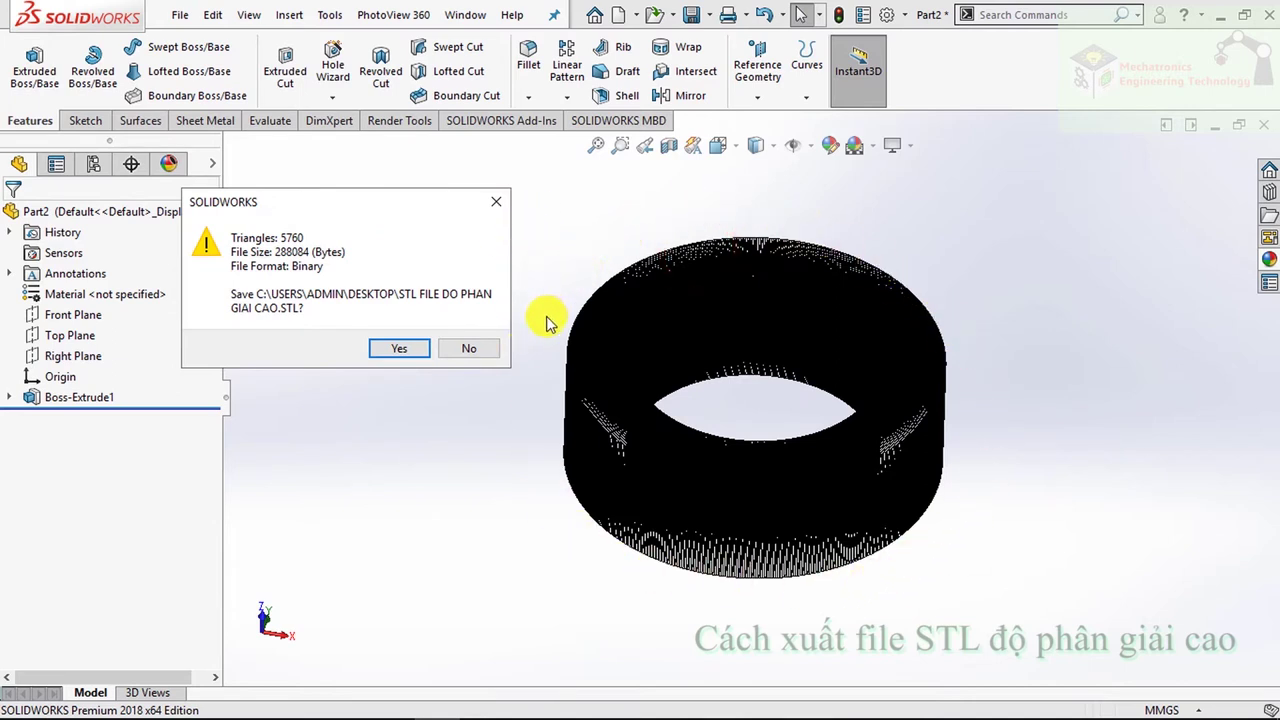
pyautogui.click(395, 349)
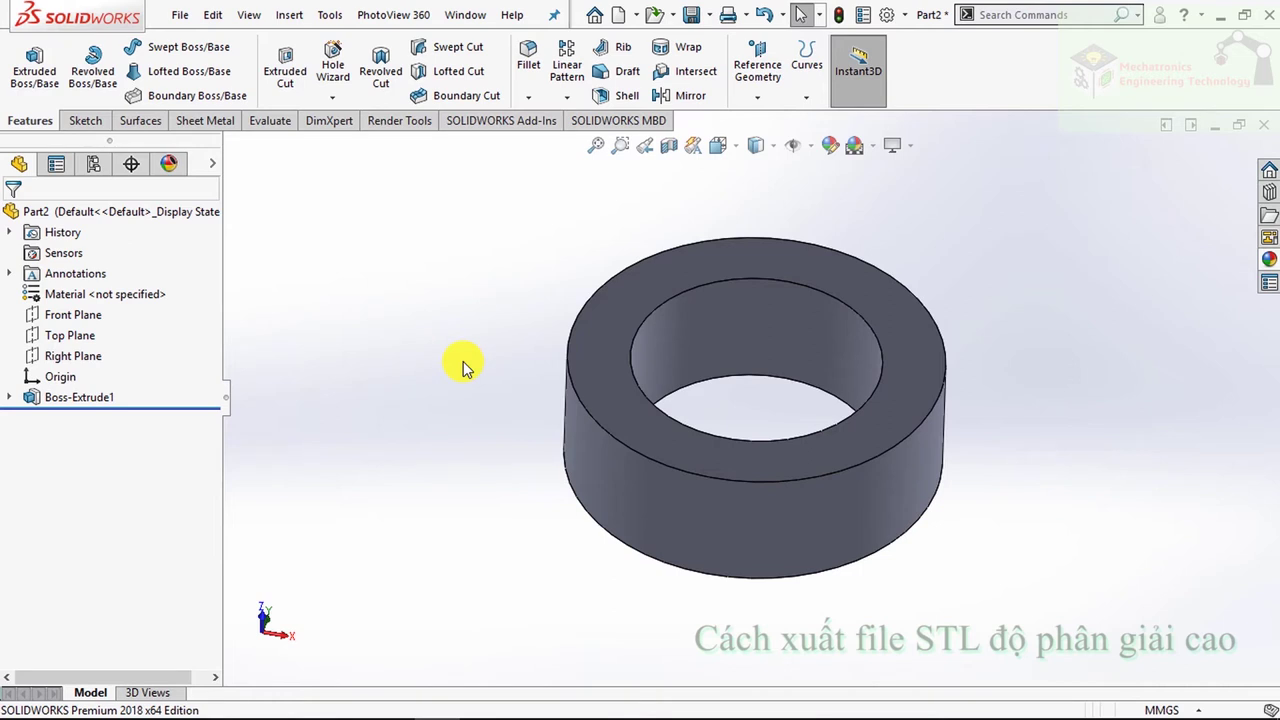
pyautogui.click(620, 16)
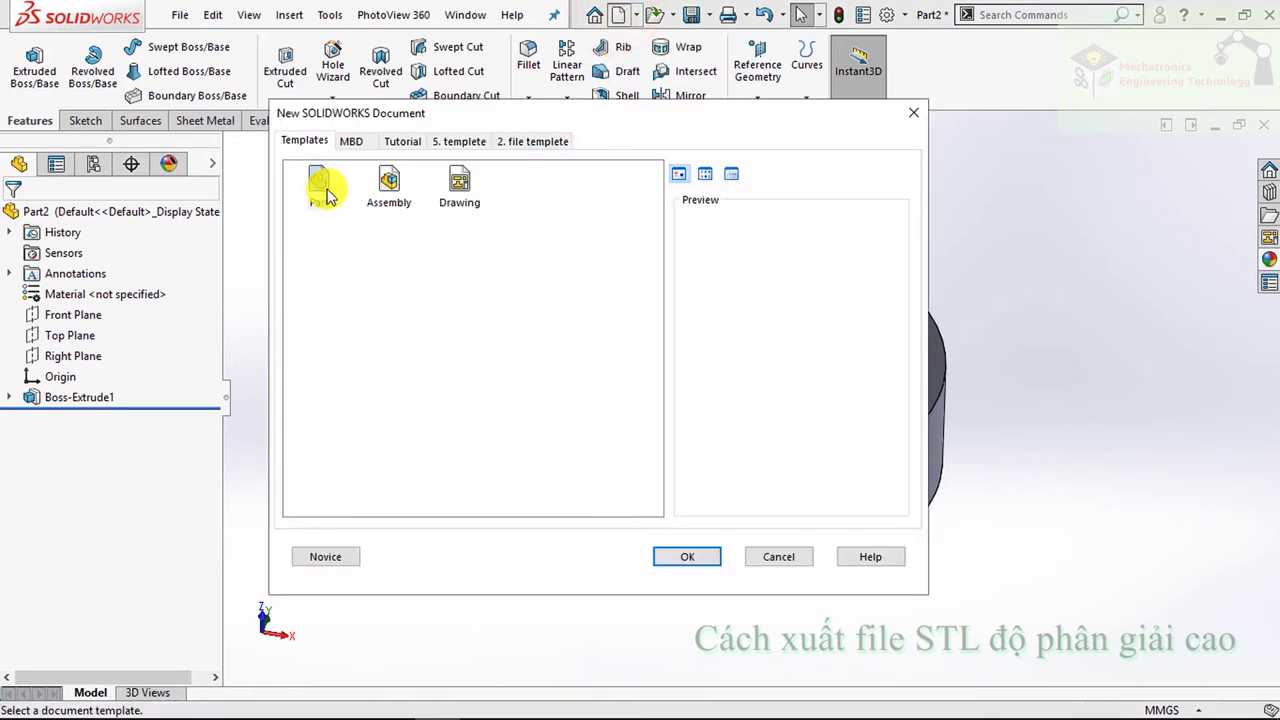
# - Cancel the new-document dialog and close Part2 without saving
pyautogui.click(316, 180)
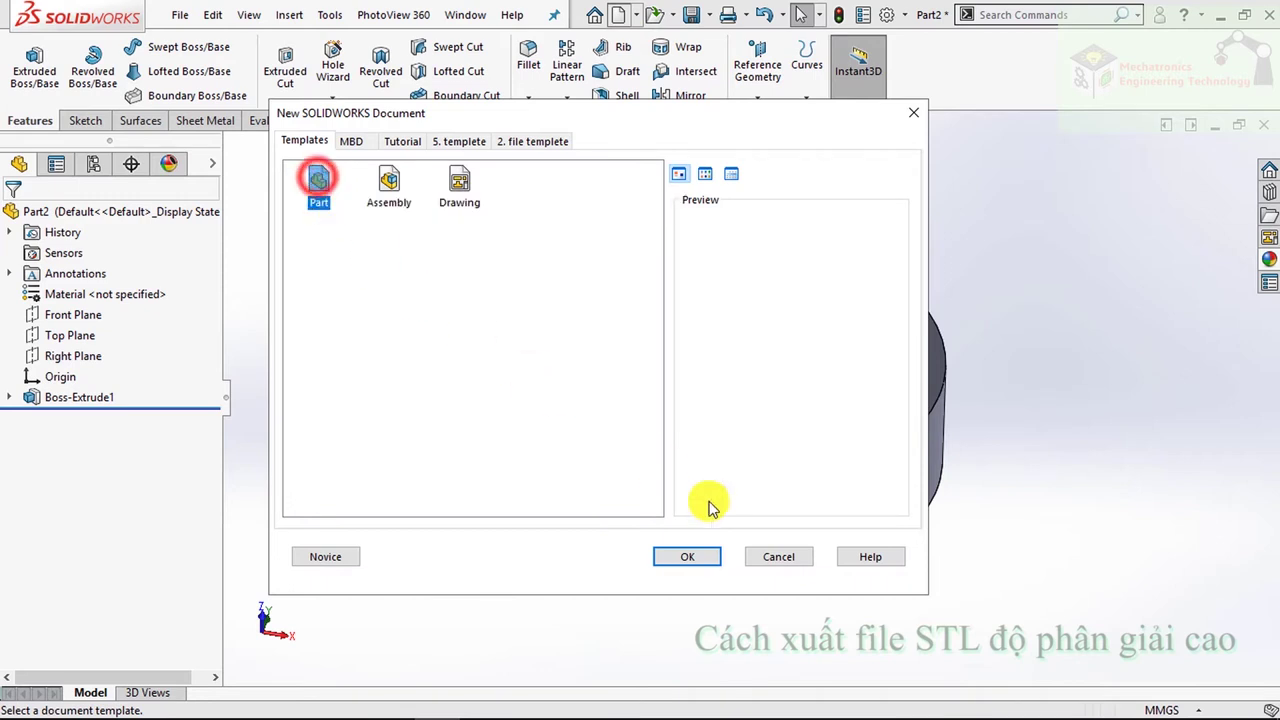
pyautogui.click(686, 558)
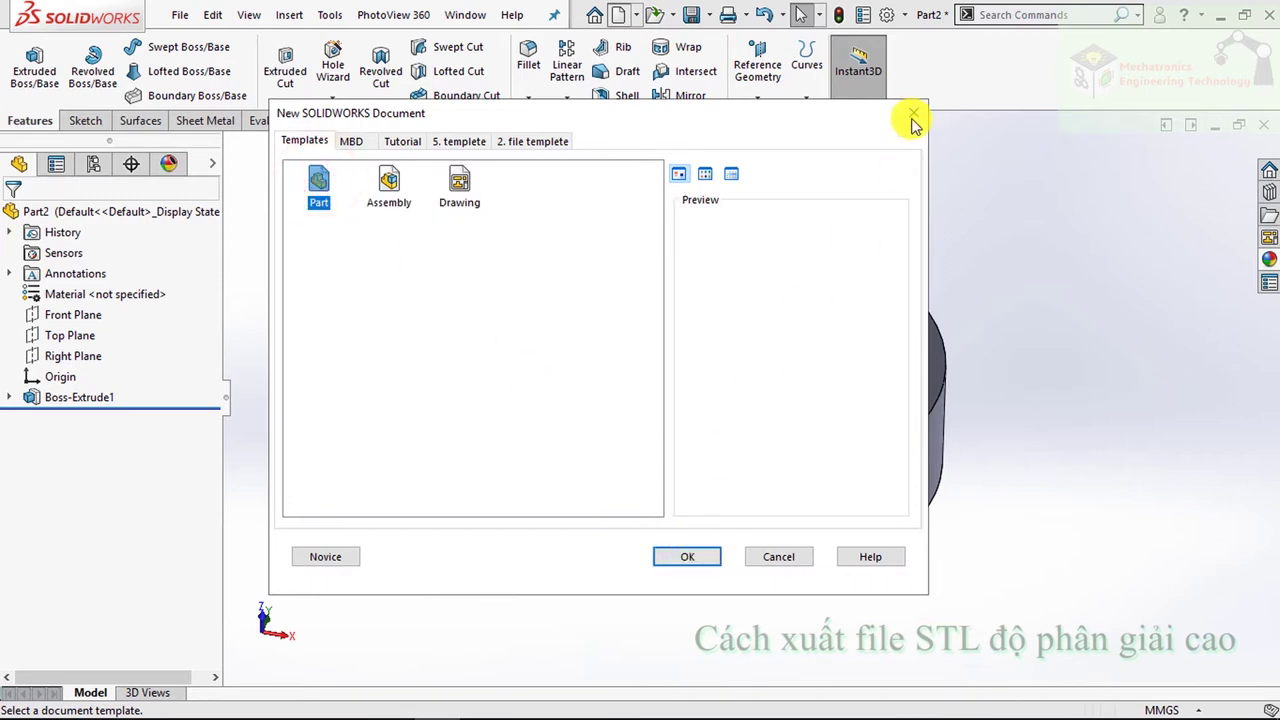
pyautogui.click(1265, 125)
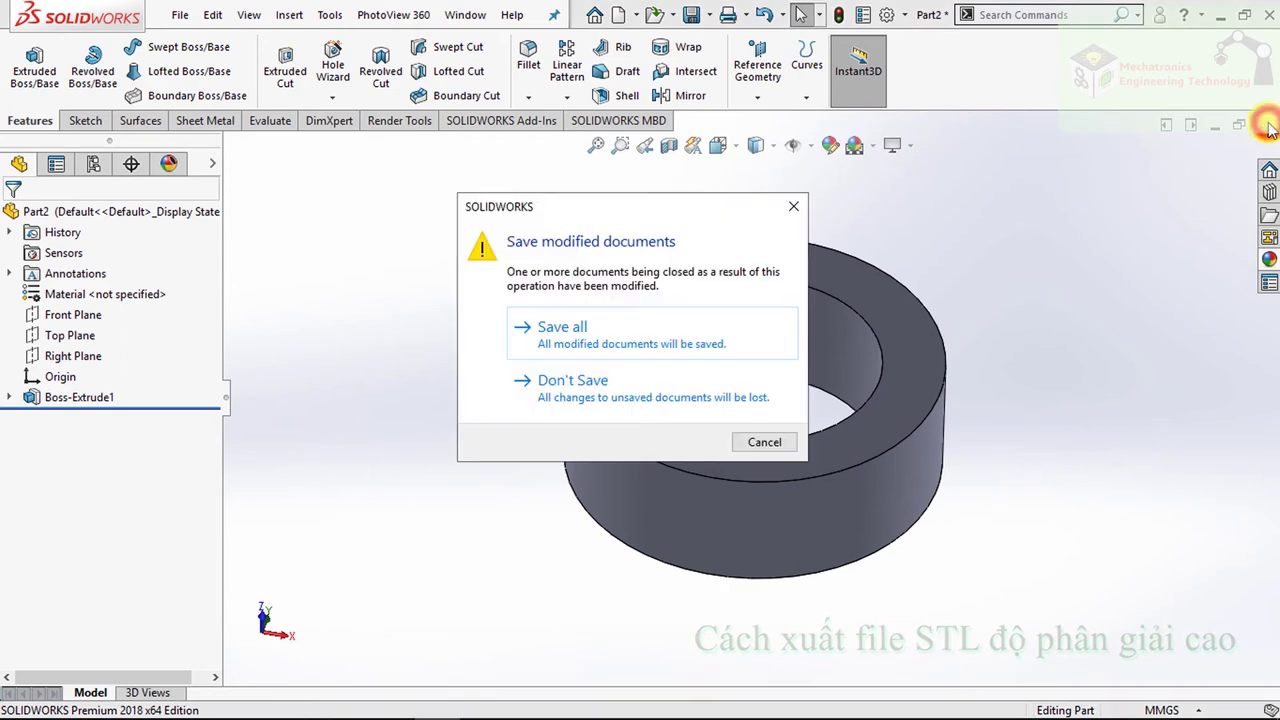
pyautogui.click(617, 392)
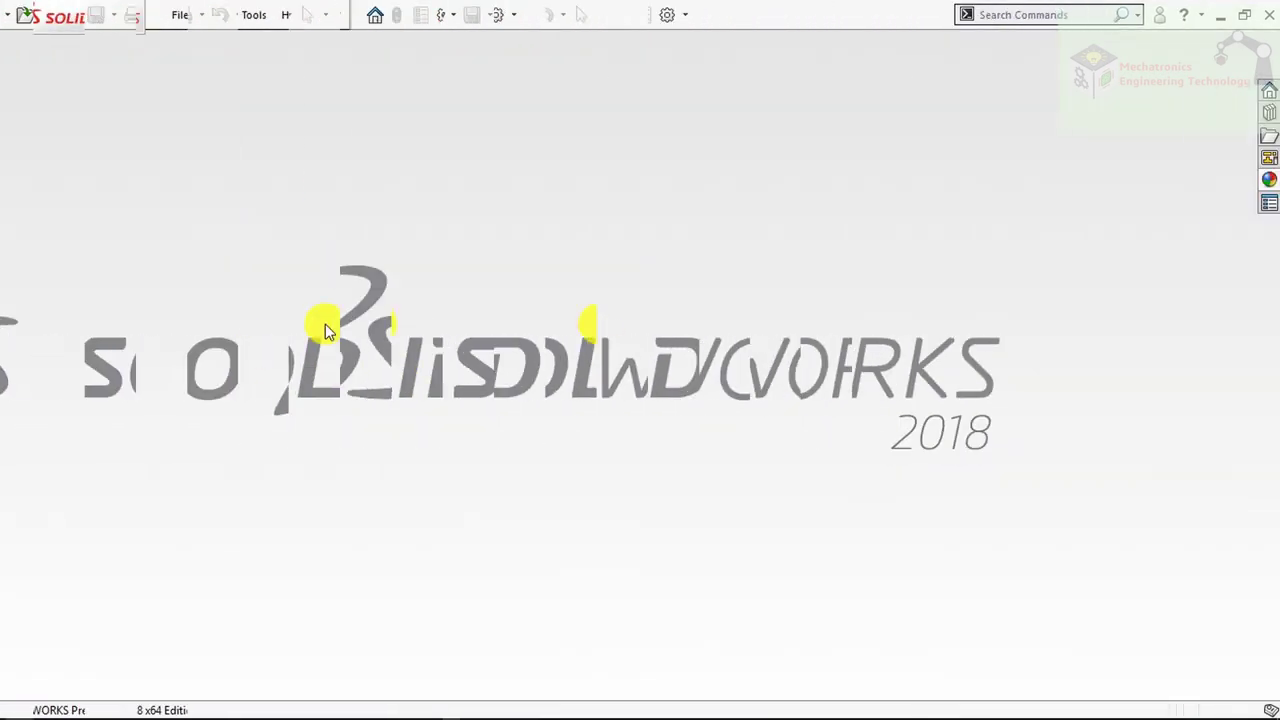
# - Create a new blank part, Part3, from the Part template
pyautogui.click(418, 15)
pyautogui.click(425, 35)
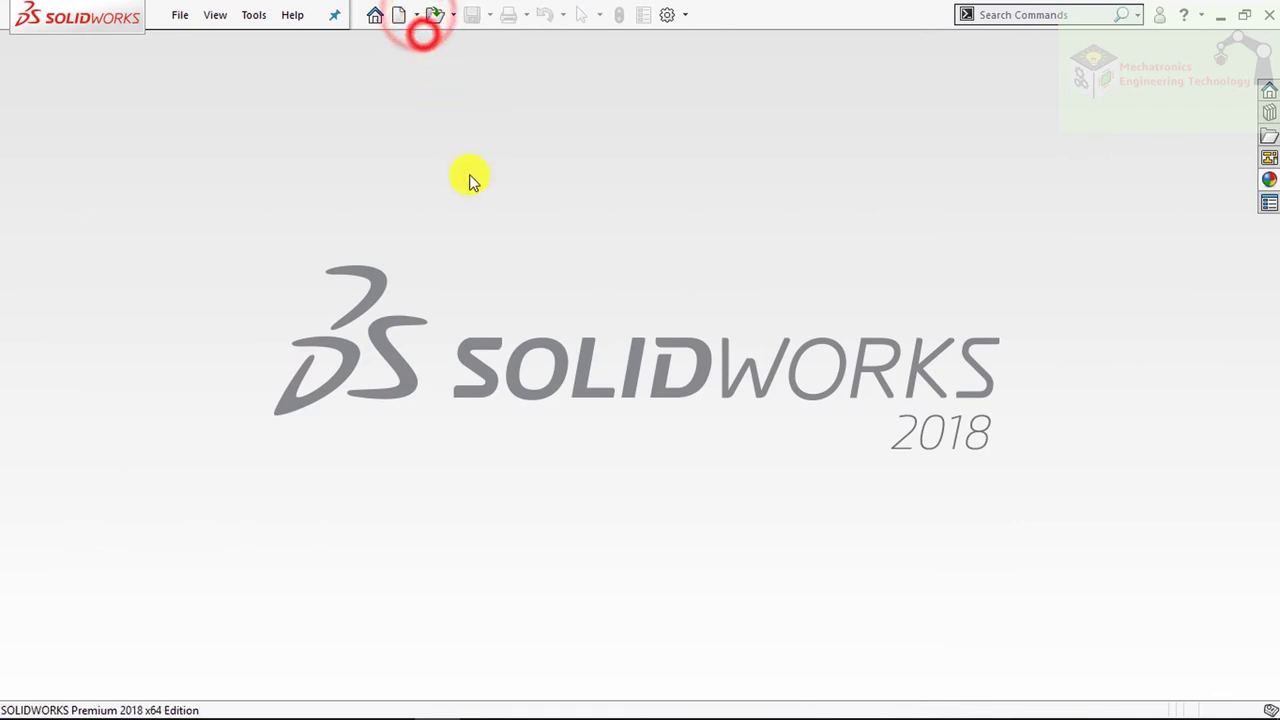
pyautogui.click(320, 185)
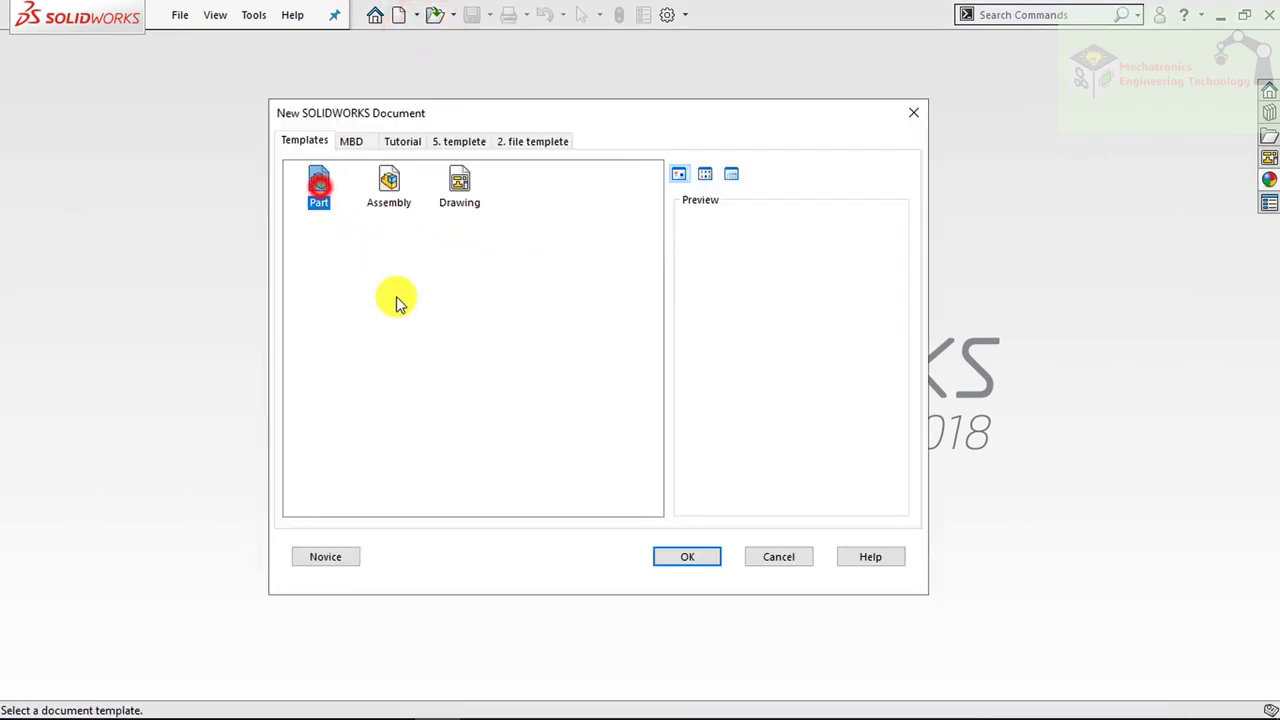
pyautogui.click(676, 550)
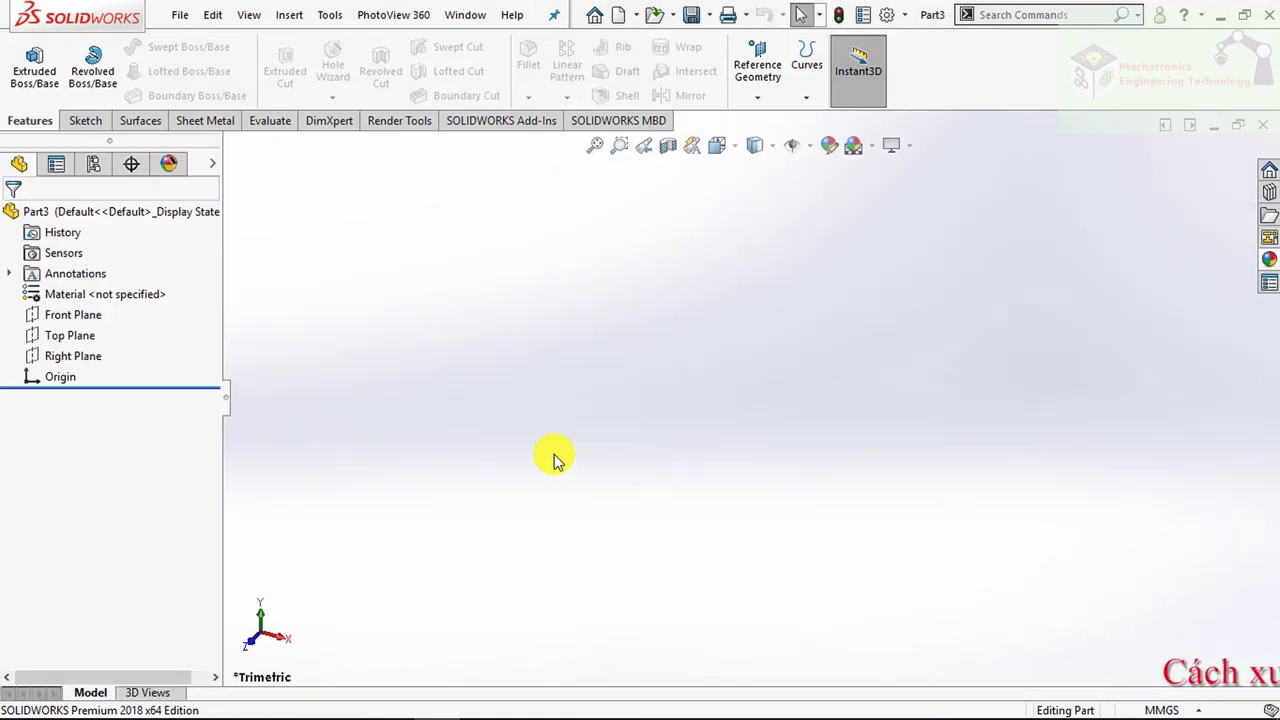
# - Sketch on the Front Plane and draw a 150 mm circle at the origin
pyautogui.click(72, 316)
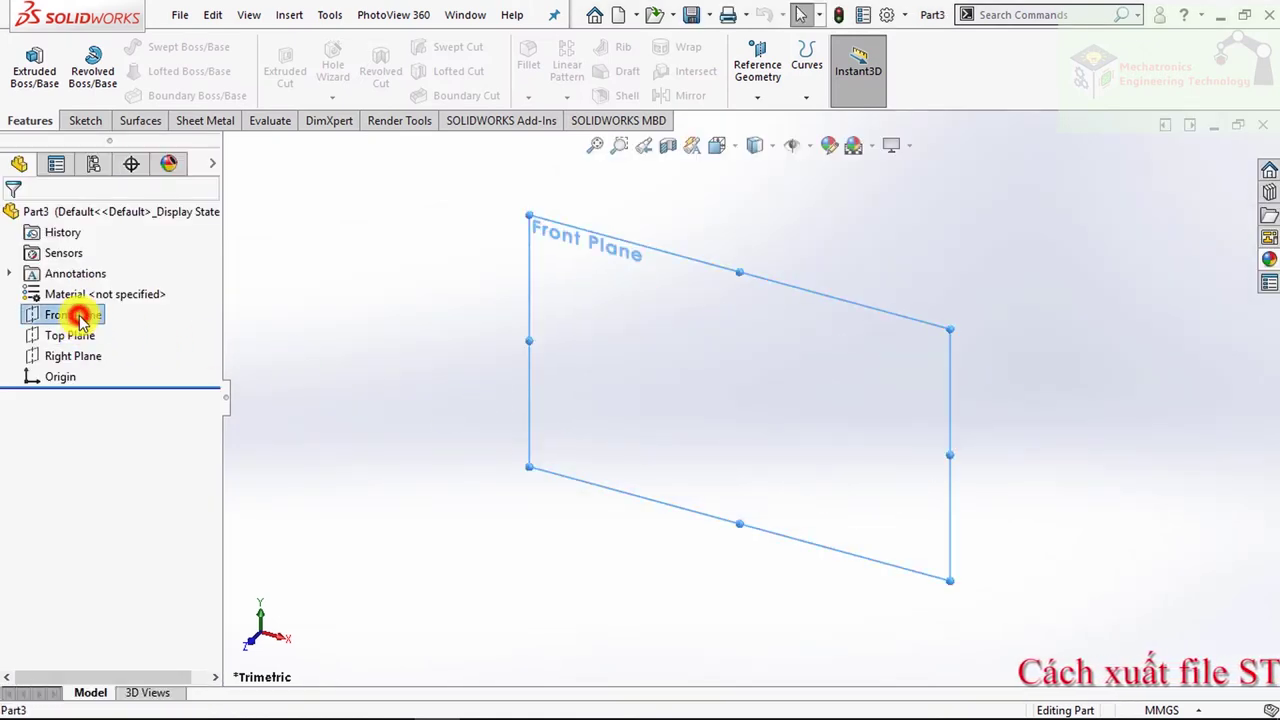
pyautogui.click(95, 287)
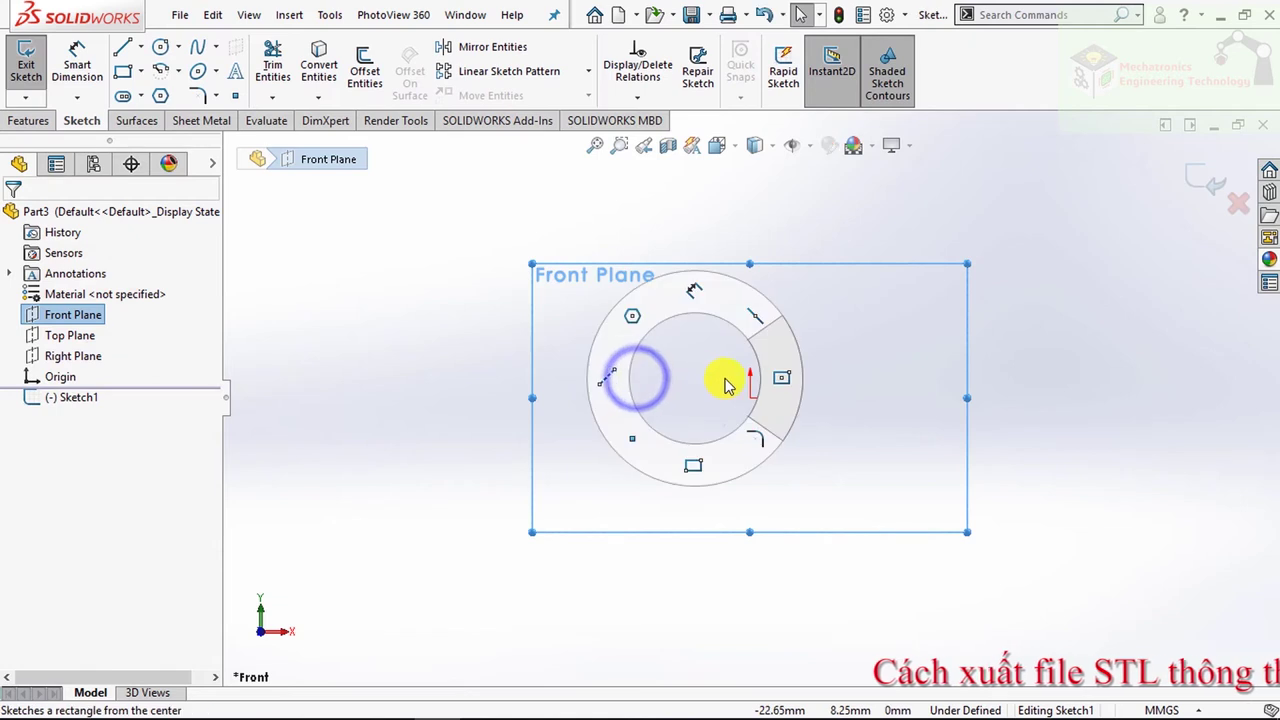
pyautogui.moveTo(645, 383); pyautogui.dragTo(729, 375, button='right')
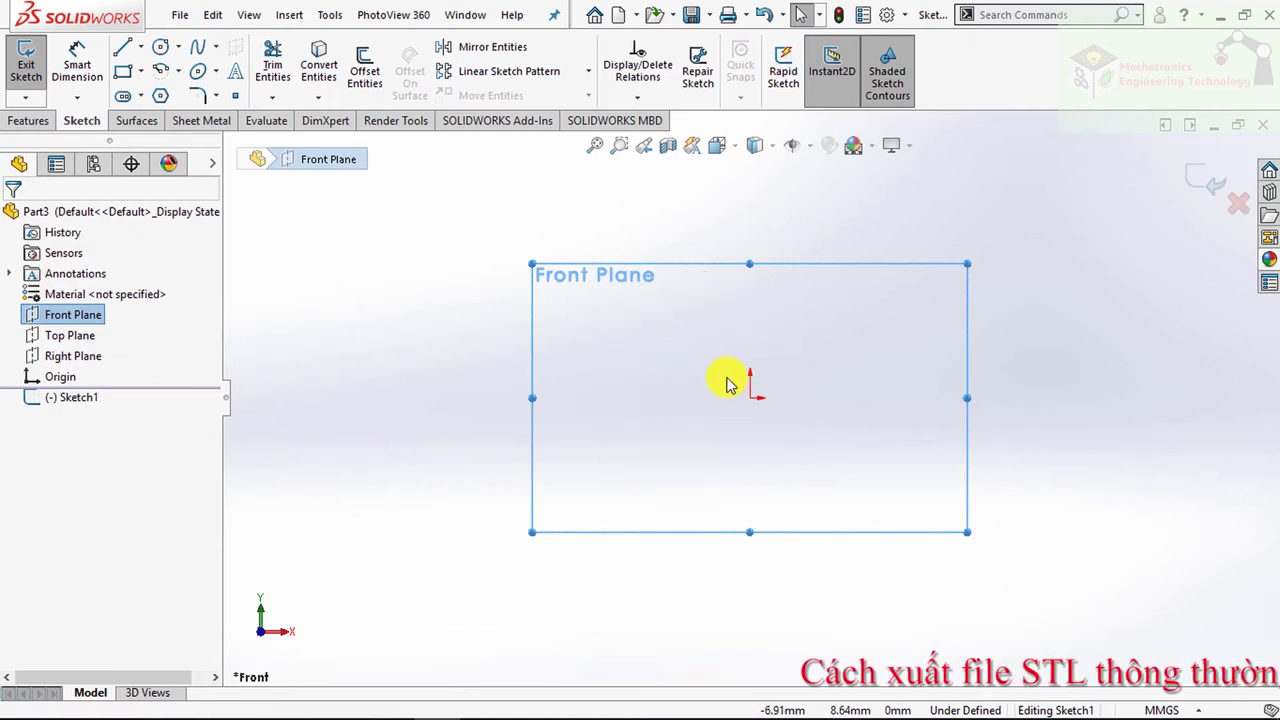
pyautogui.click(160, 46)
pyautogui.click(751, 399)
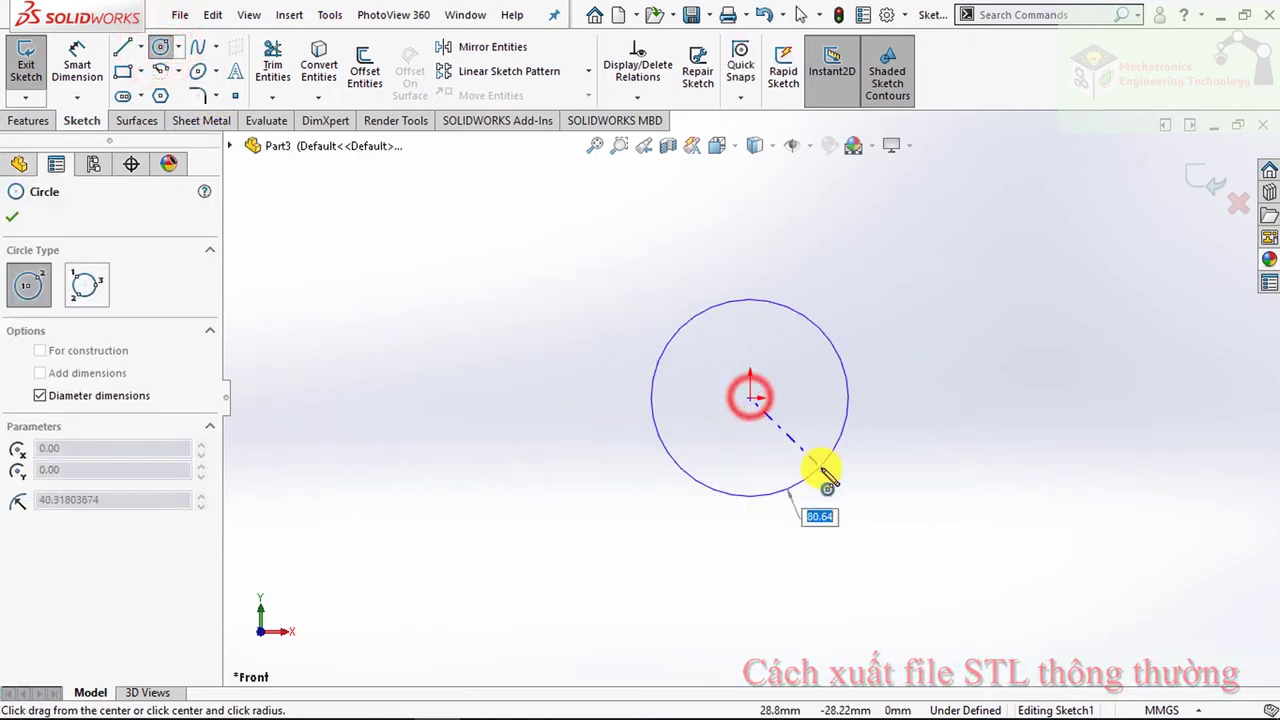
pyautogui.press('Return')
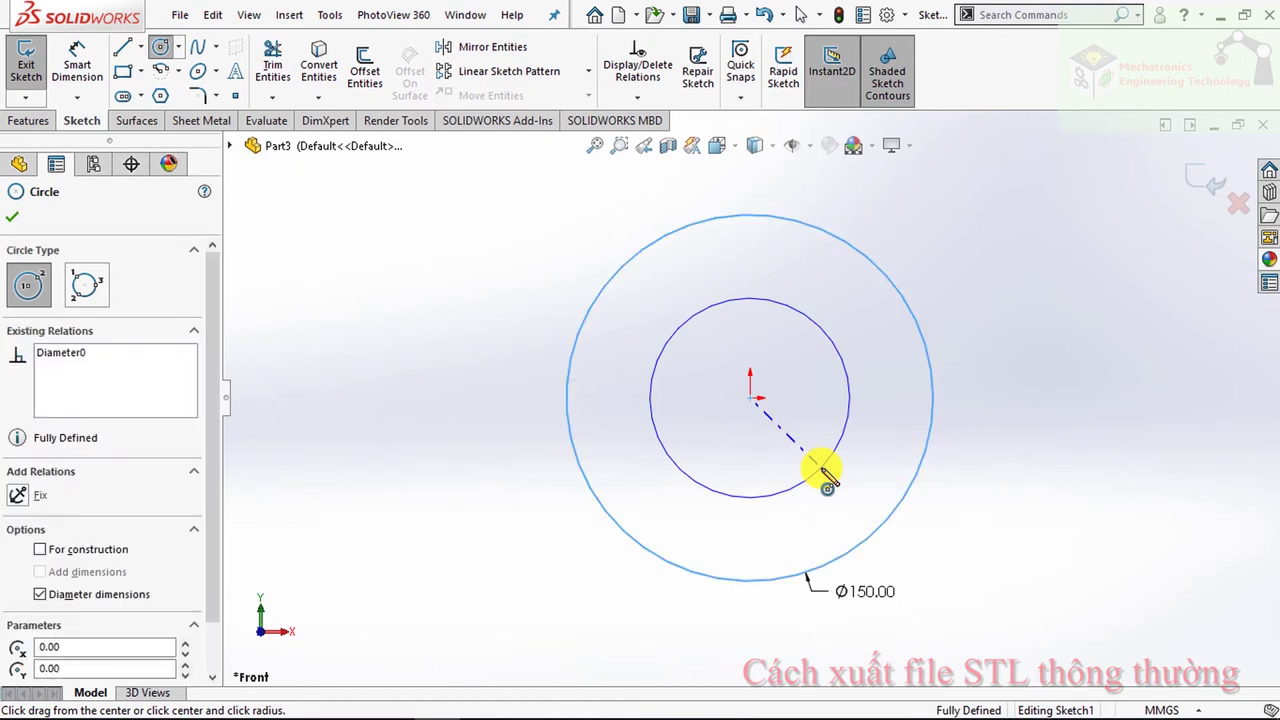
pyautogui.press('Escape')
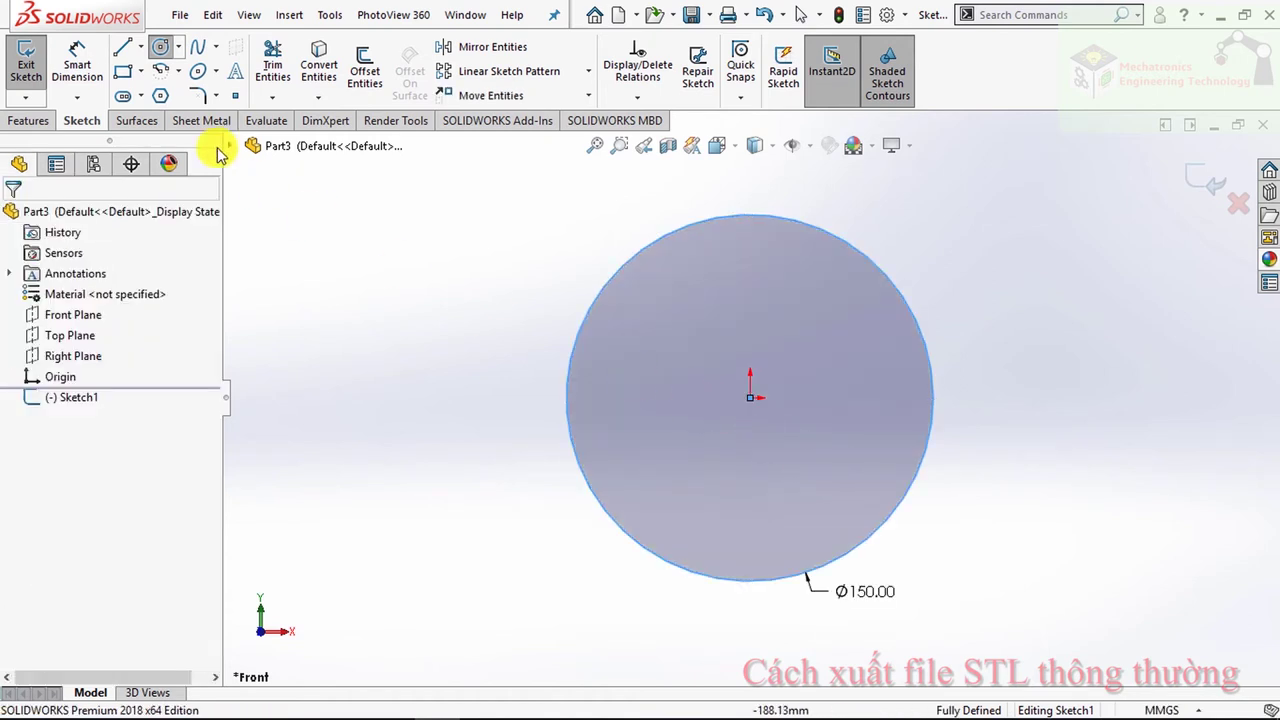
# - Add a concentric 100 mm inner circle at the origin
pyautogui.click(160, 47)
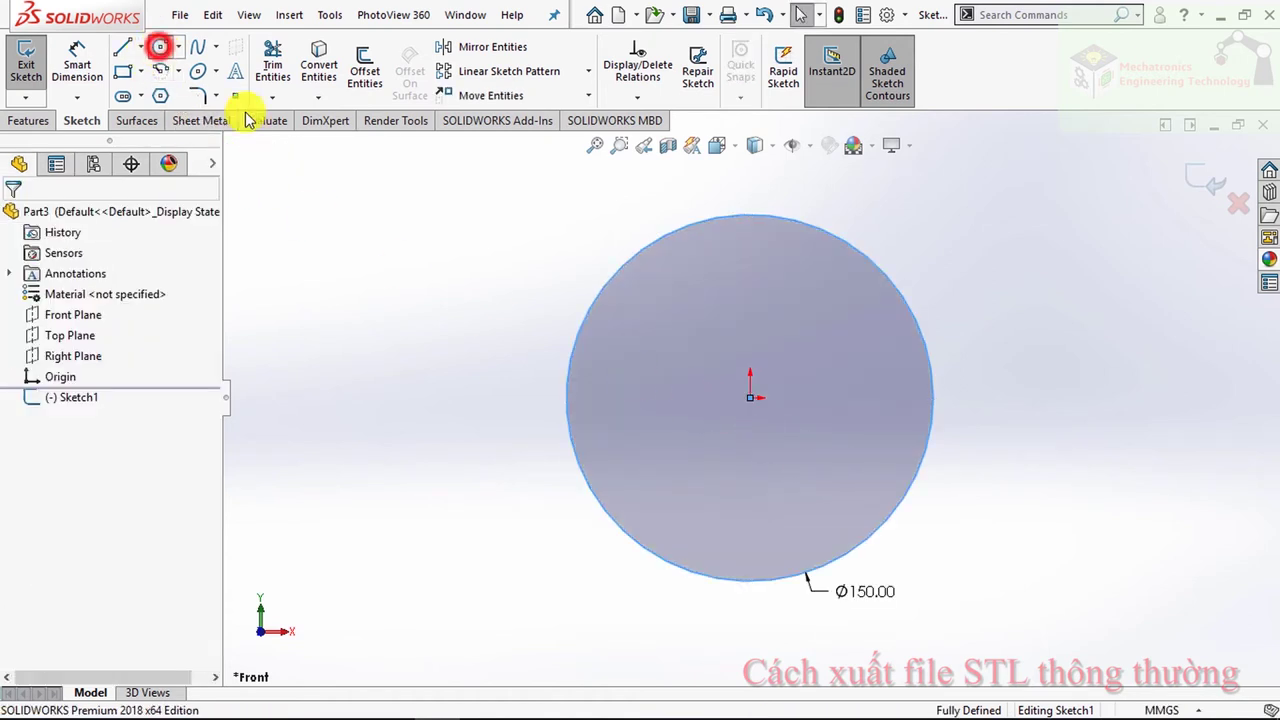
pyautogui.click(751, 399)
pyautogui.write('100')
pyautogui.press('Return')
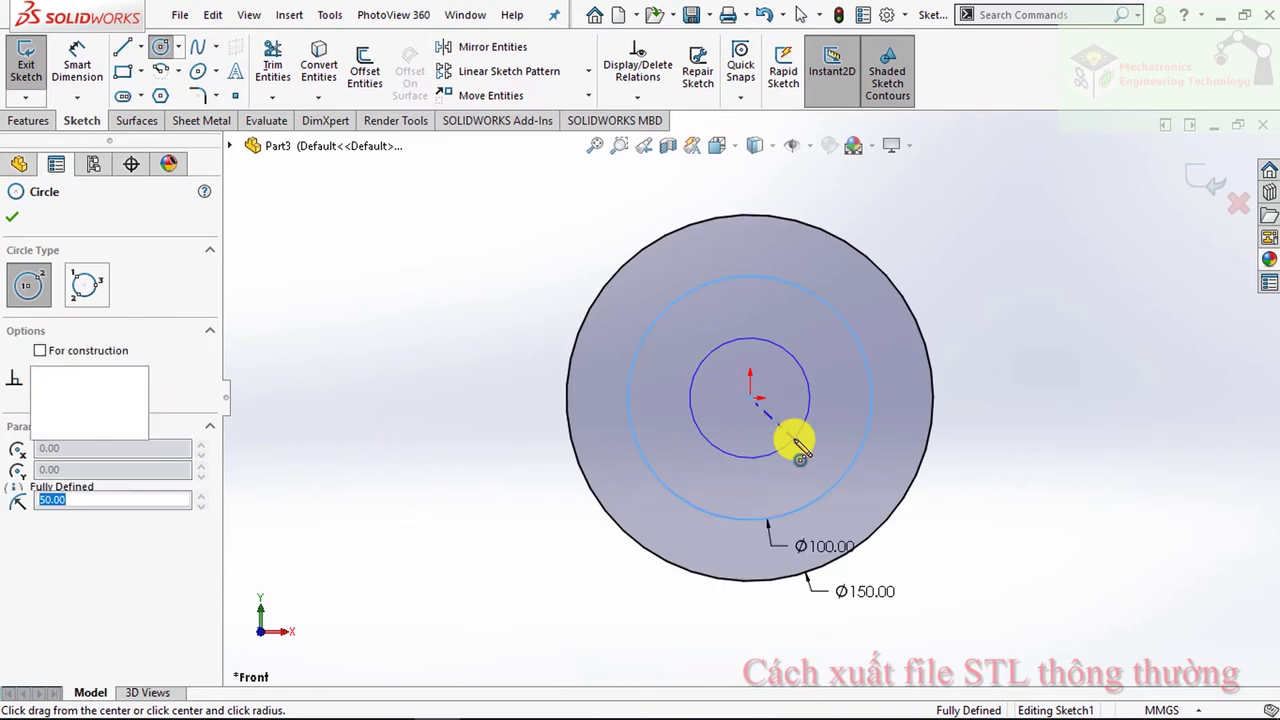
pyautogui.press('Escape')
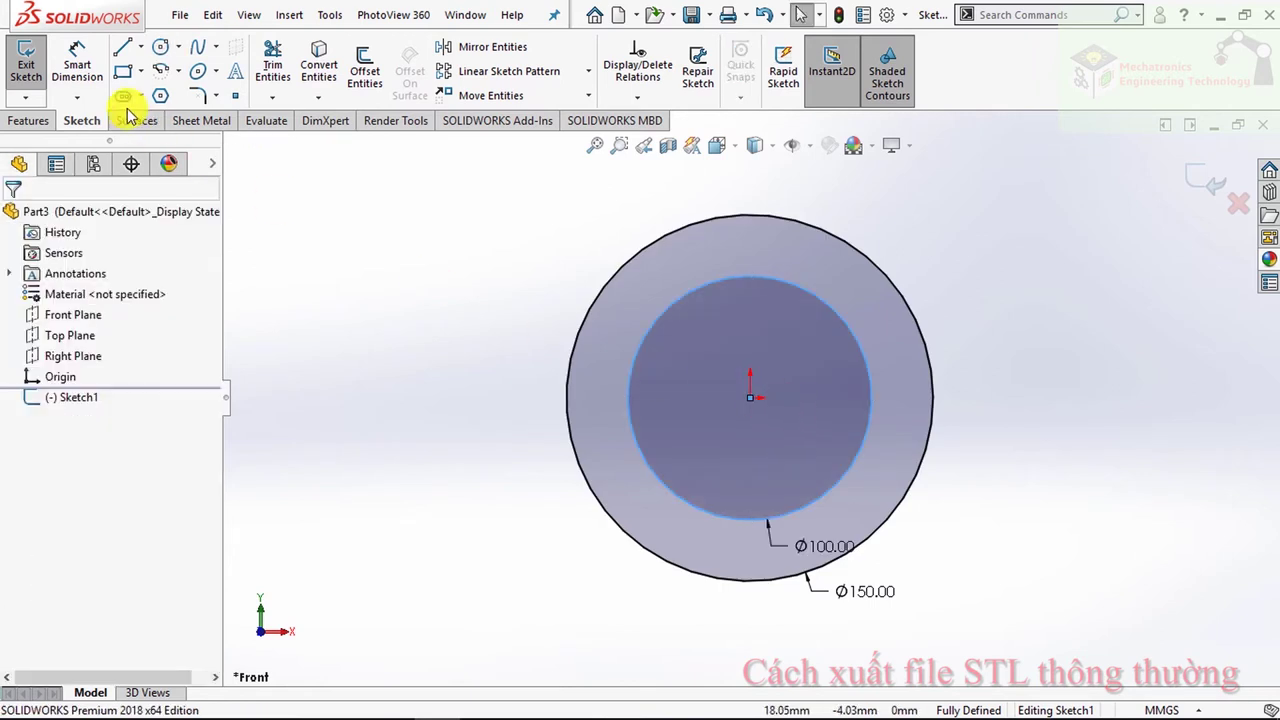
# - Extrude the sketch 50 mm into the ring and fit it in the view
pyautogui.click(28, 120)
pyautogui.click(34, 68)
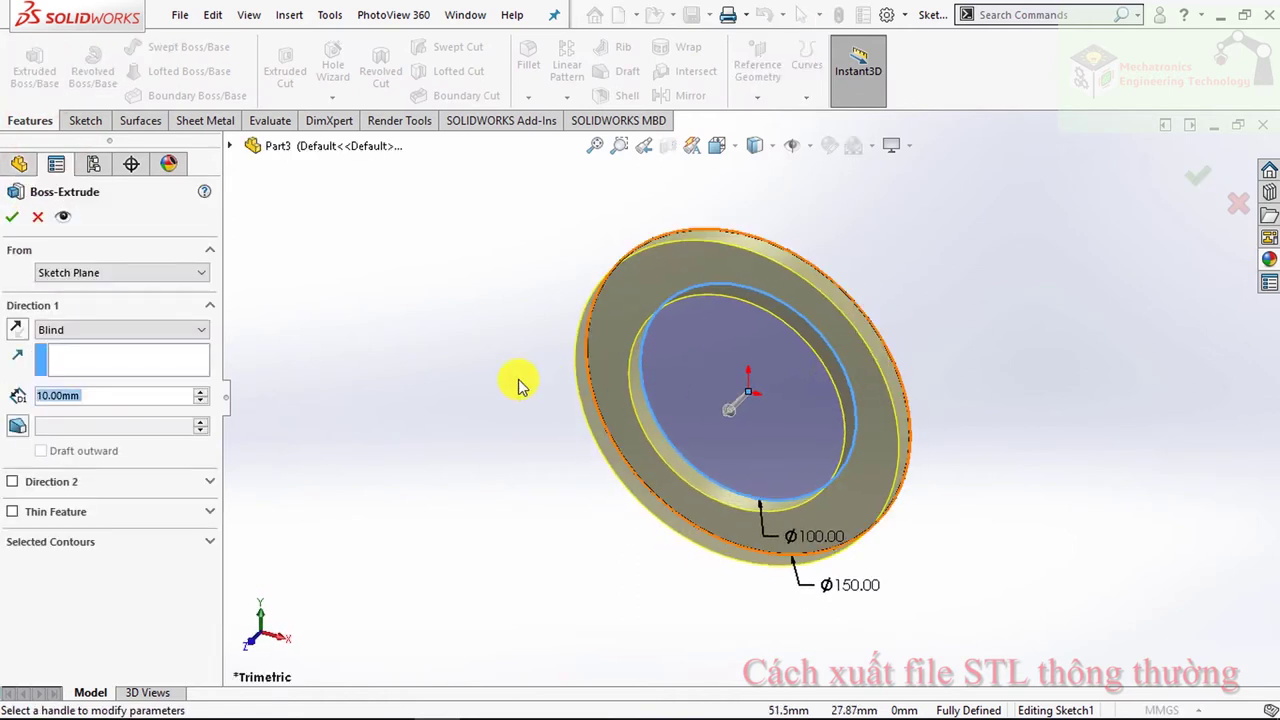
pyautogui.write('50')
pyautogui.press('Return')
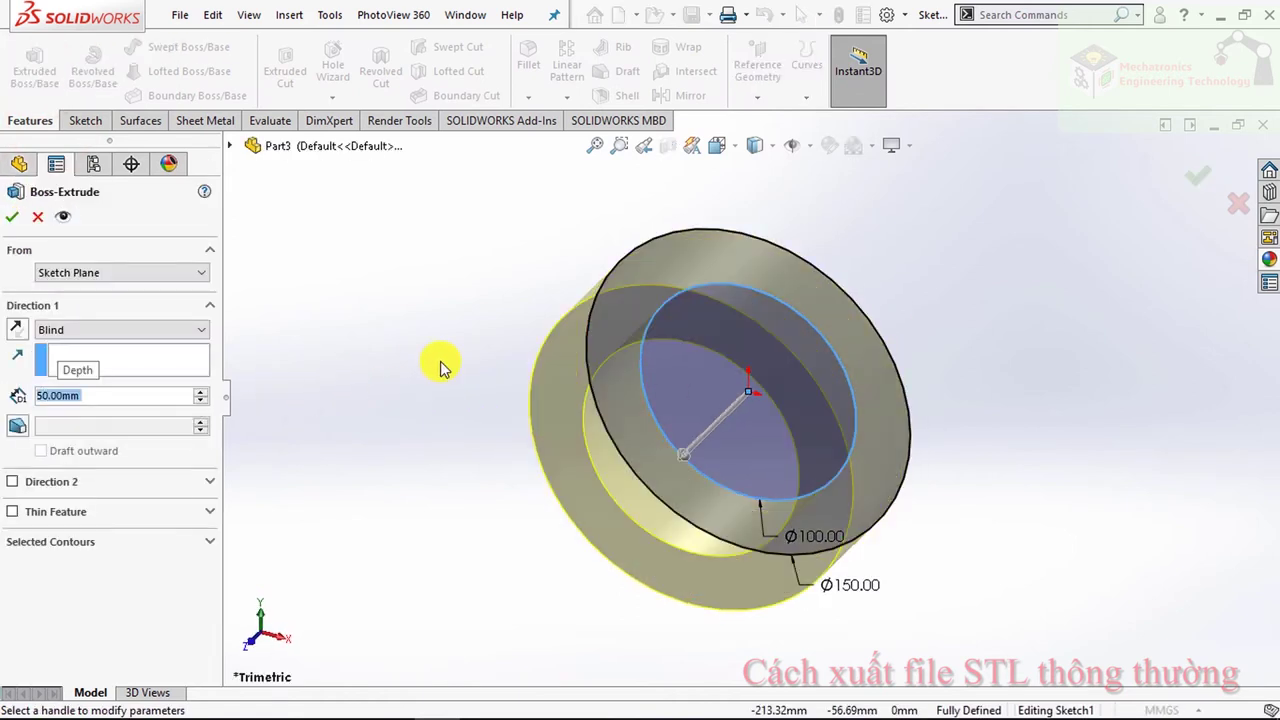
pyautogui.click(1200, 178)
pyautogui.moveTo(1026, 449)
pyautogui.mouseDown(button='middle')
pyautogui.moveTo(1080, 274)
pyautogui.moveTo(1064, 213)
pyautogui.mouseUp(button='middle')
pyautogui.click(1057, 274)
pyautogui.press('f')
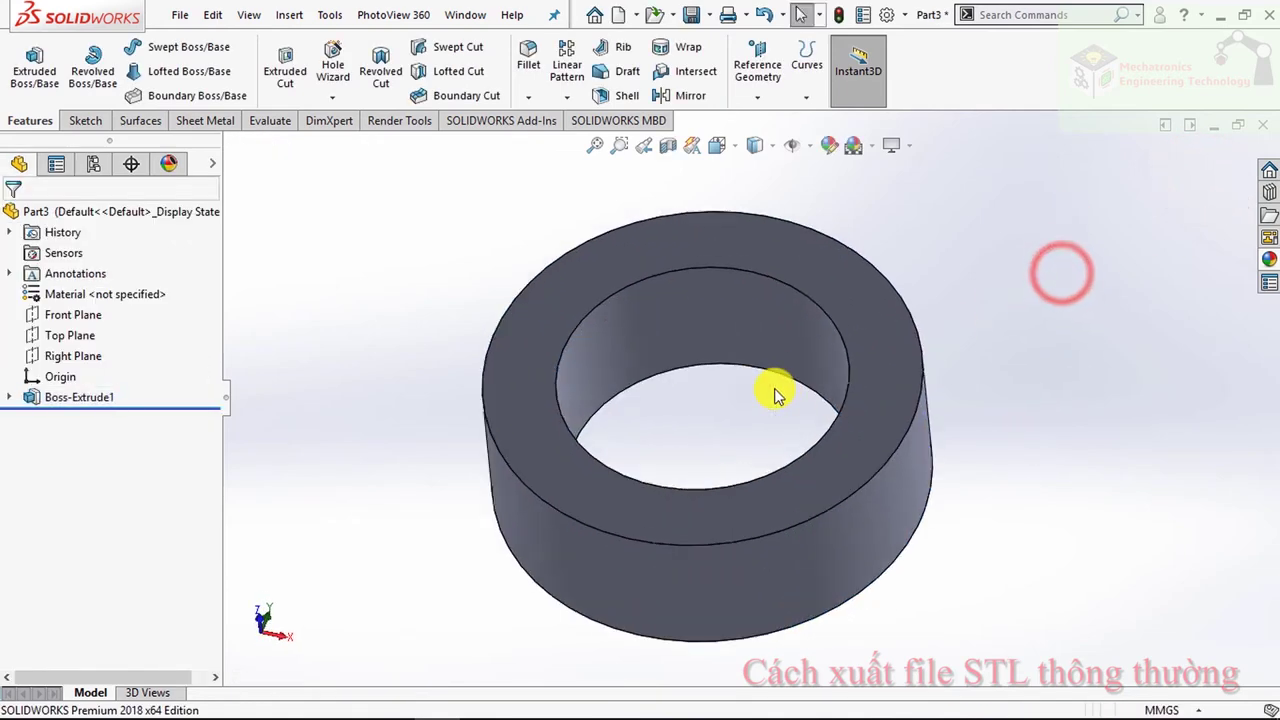
# - Export the ring as STL file 'stl file do phan giai thap' and confirm the low-resolution save
pyautogui.click(707, 17)
pyautogui.click(720, 52)
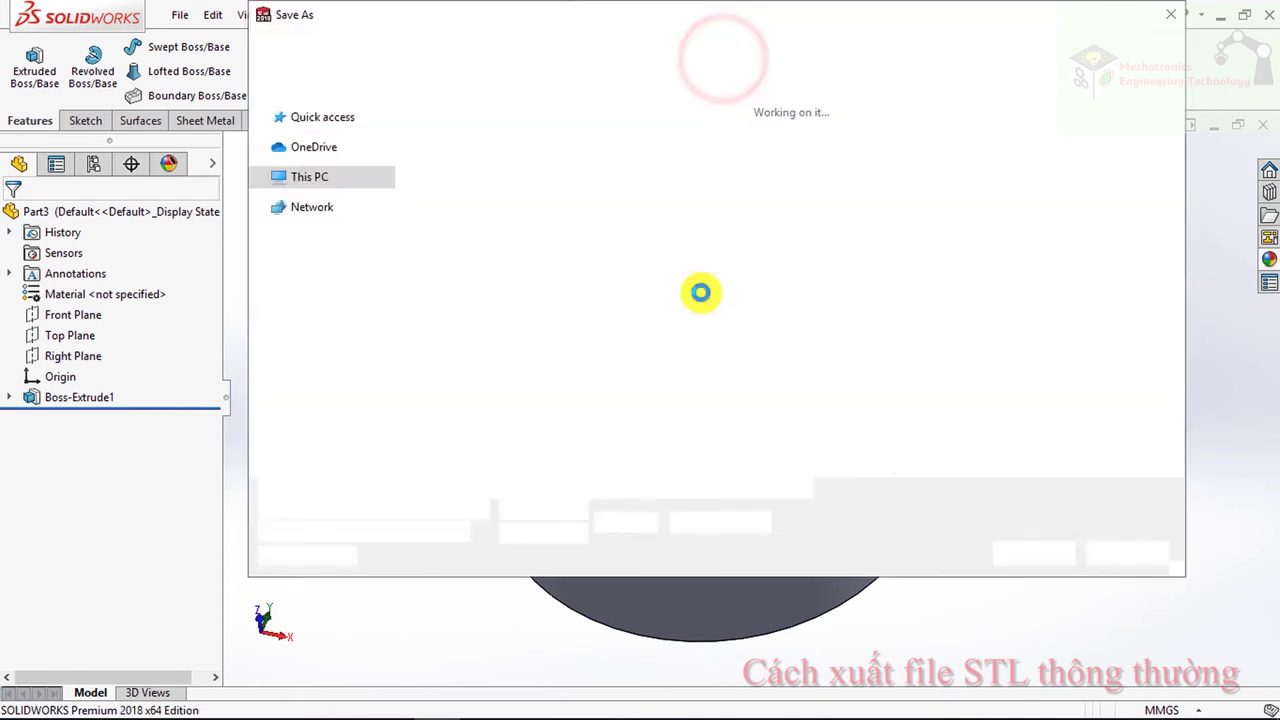
pyautogui.click(468, 433)
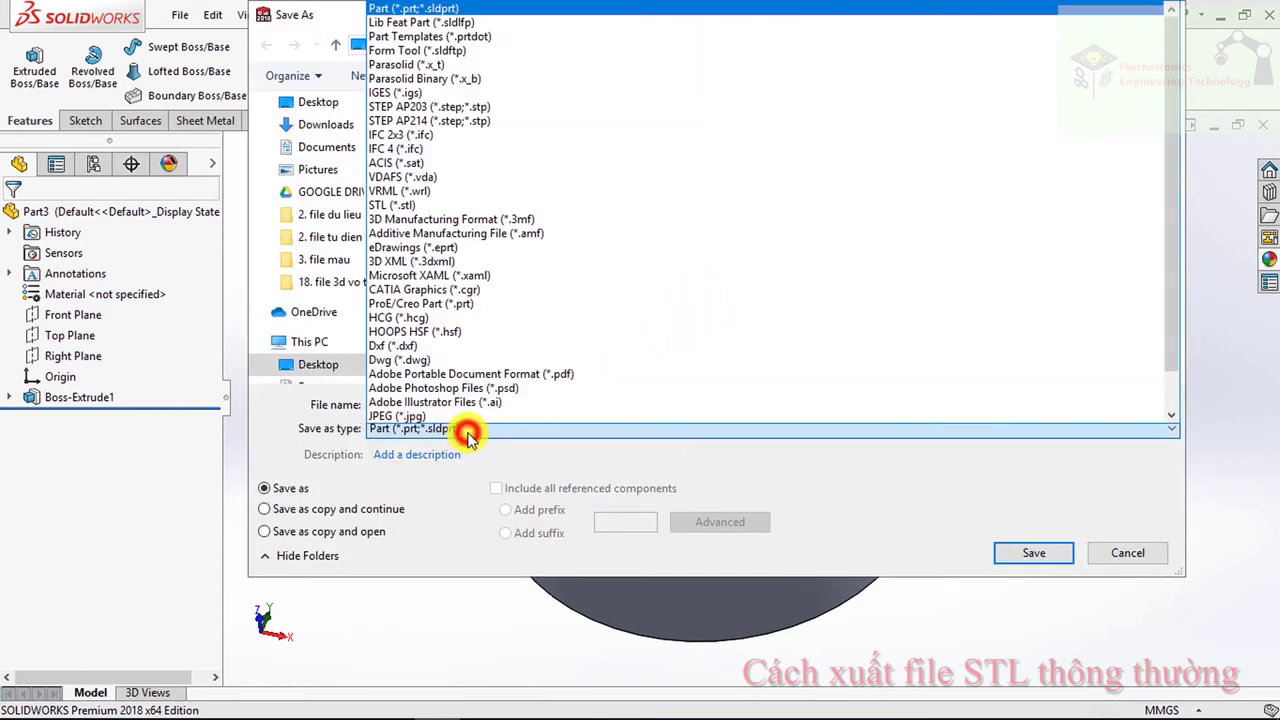
pyautogui.click(388, 205)
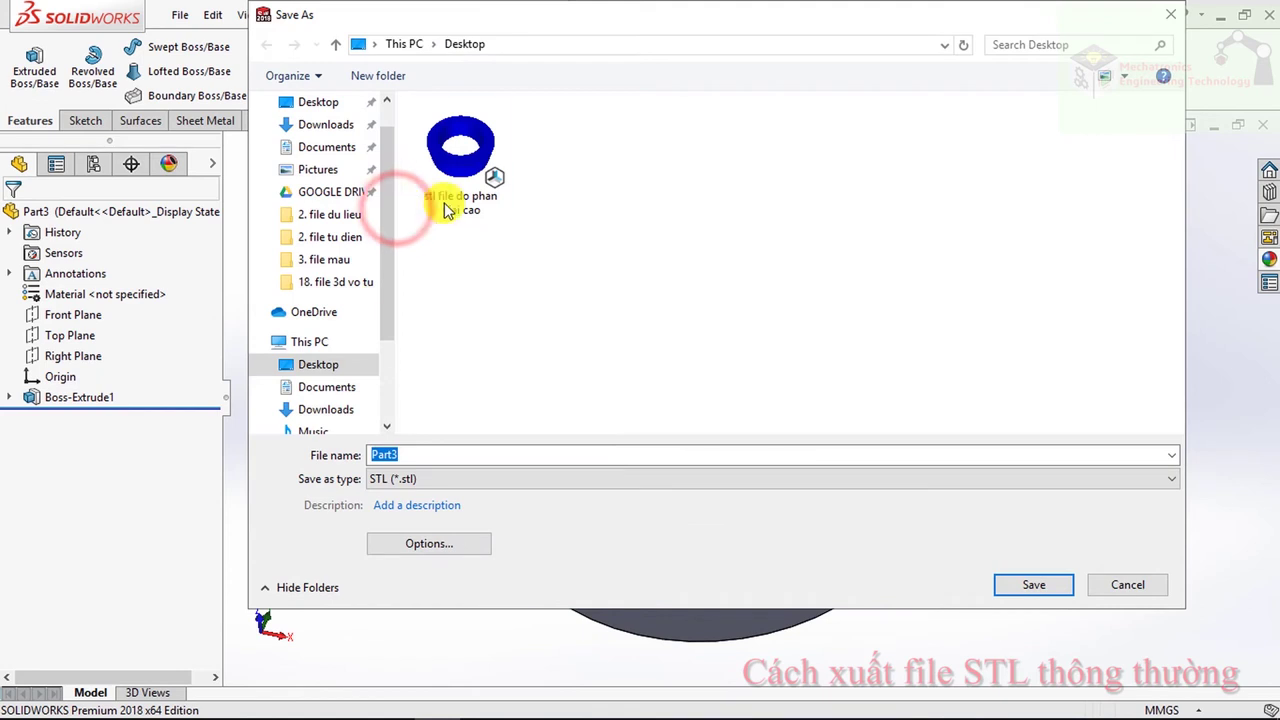
pyautogui.click(428, 450)
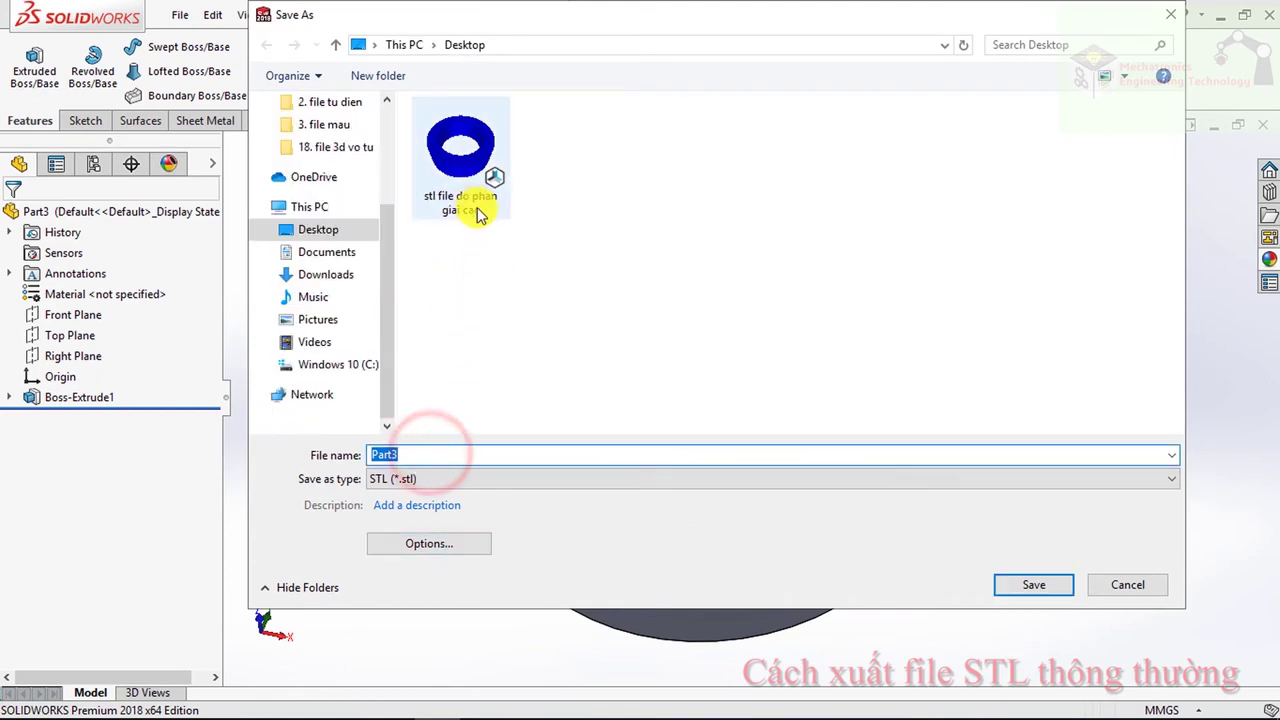
pyautogui.click(418, 452)
pyautogui.moveTo(418, 452); pyautogui.dragTo(345, 455)
pyautogui.write('stl file do phan')
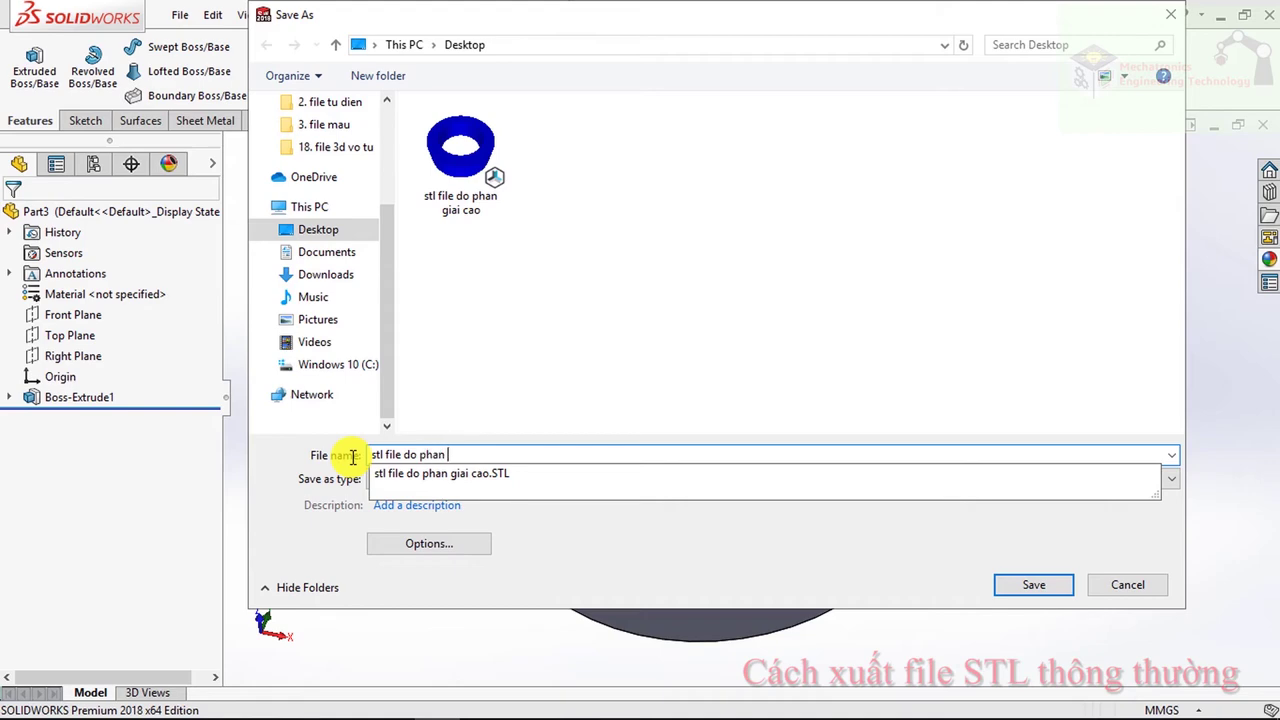
pyautogui.write('thap')
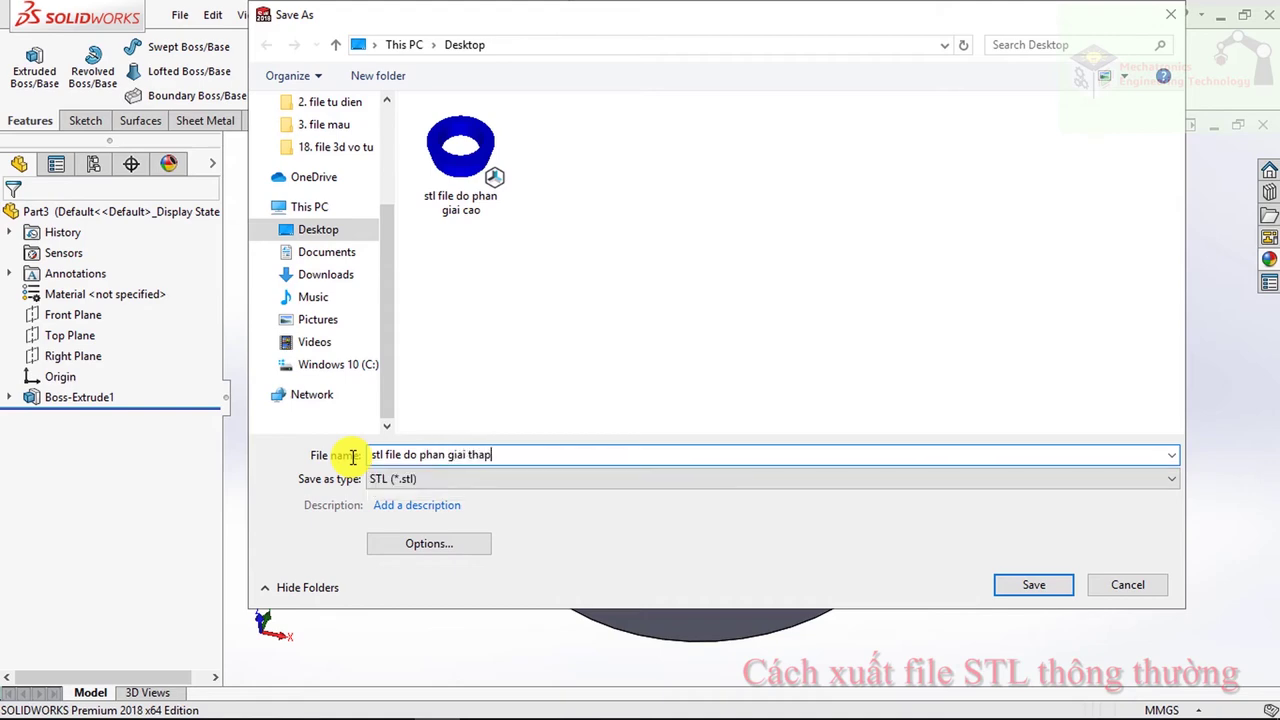
pyautogui.press('Return')
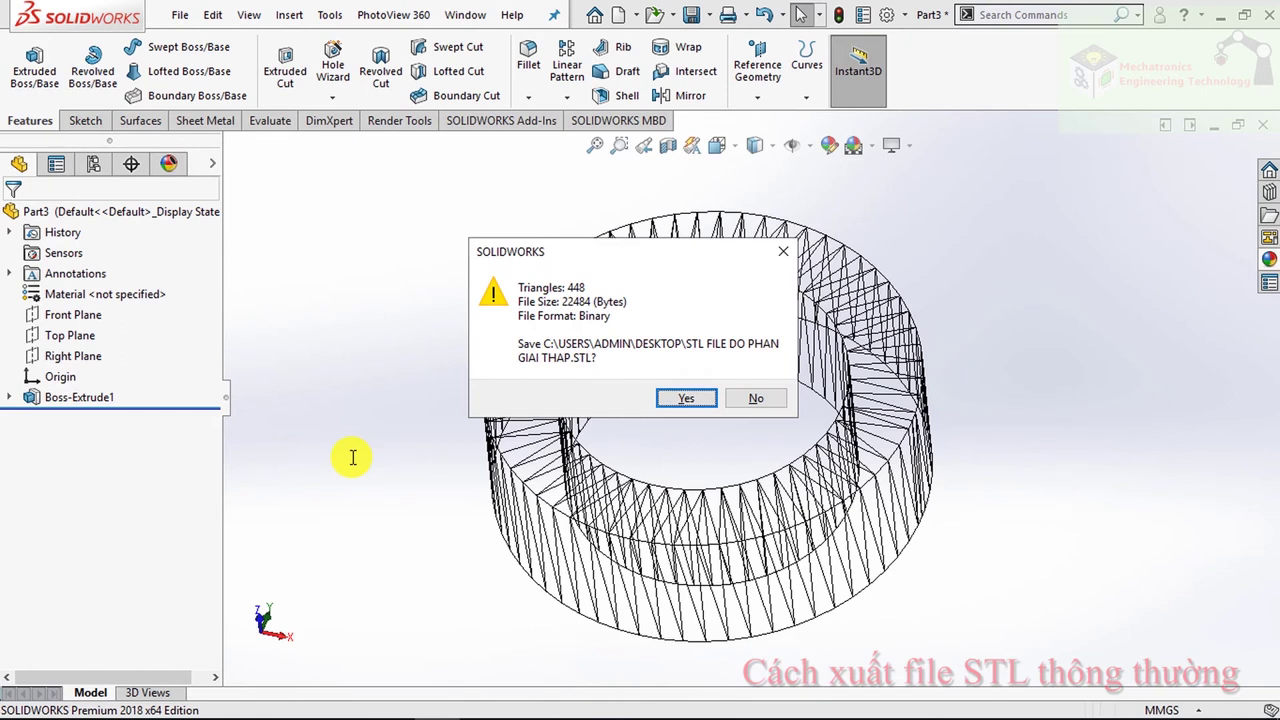
pyautogui.click(686, 398)
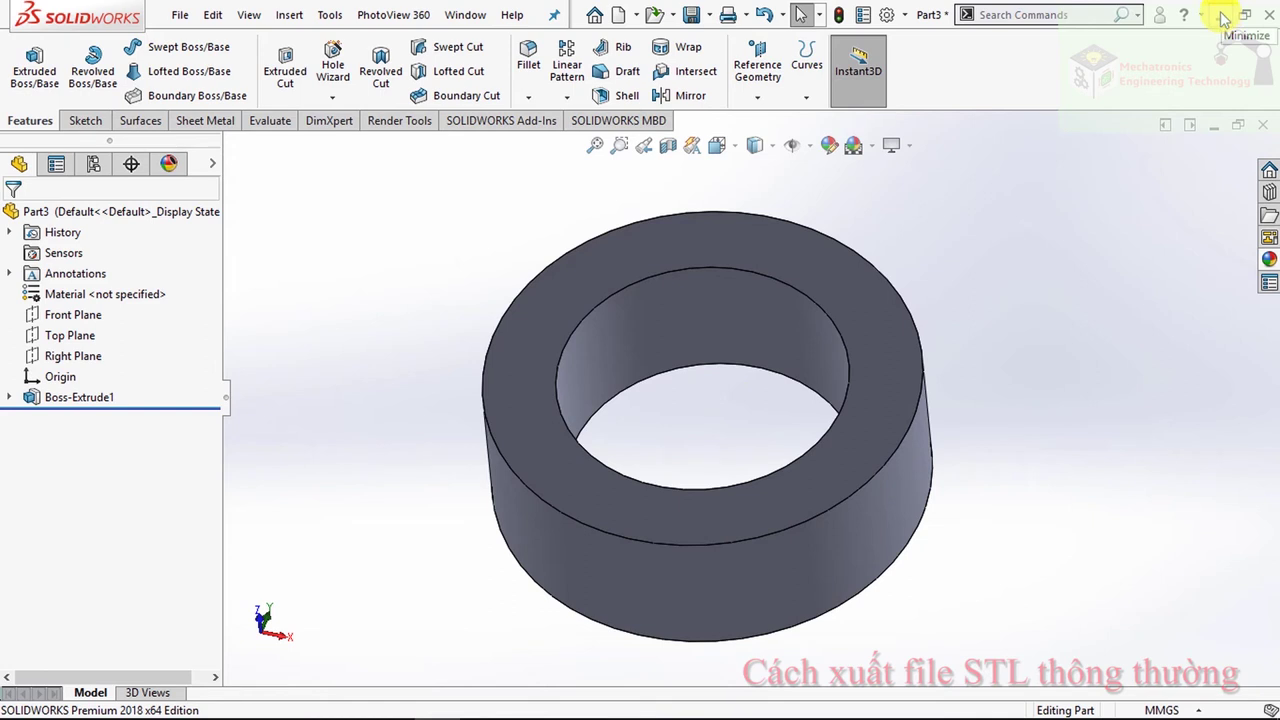
# - Close Part3 without saving its changes and minimize SOLIDWORKS to show the desktop
pyautogui.moveTo(995, 263); pyautogui.dragTo(1050, 265, button='middle')
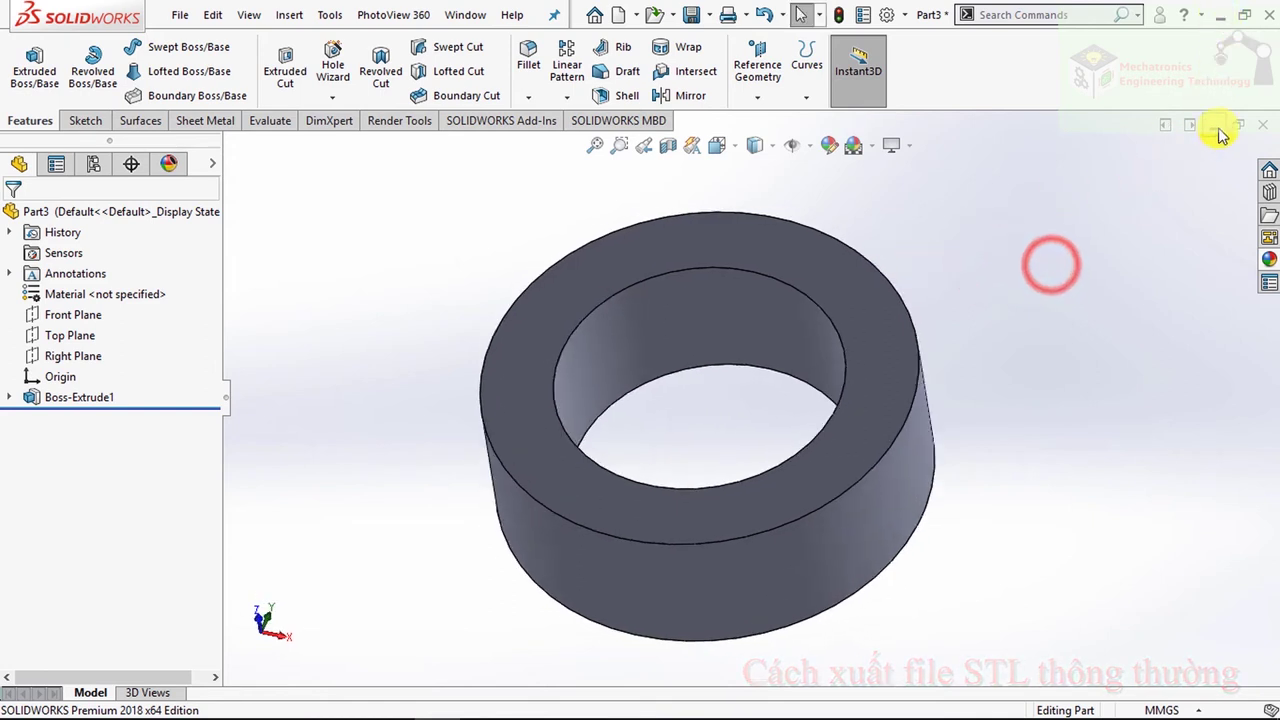
pyautogui.click(1265, 122)
pyautogui.click(677, 391)
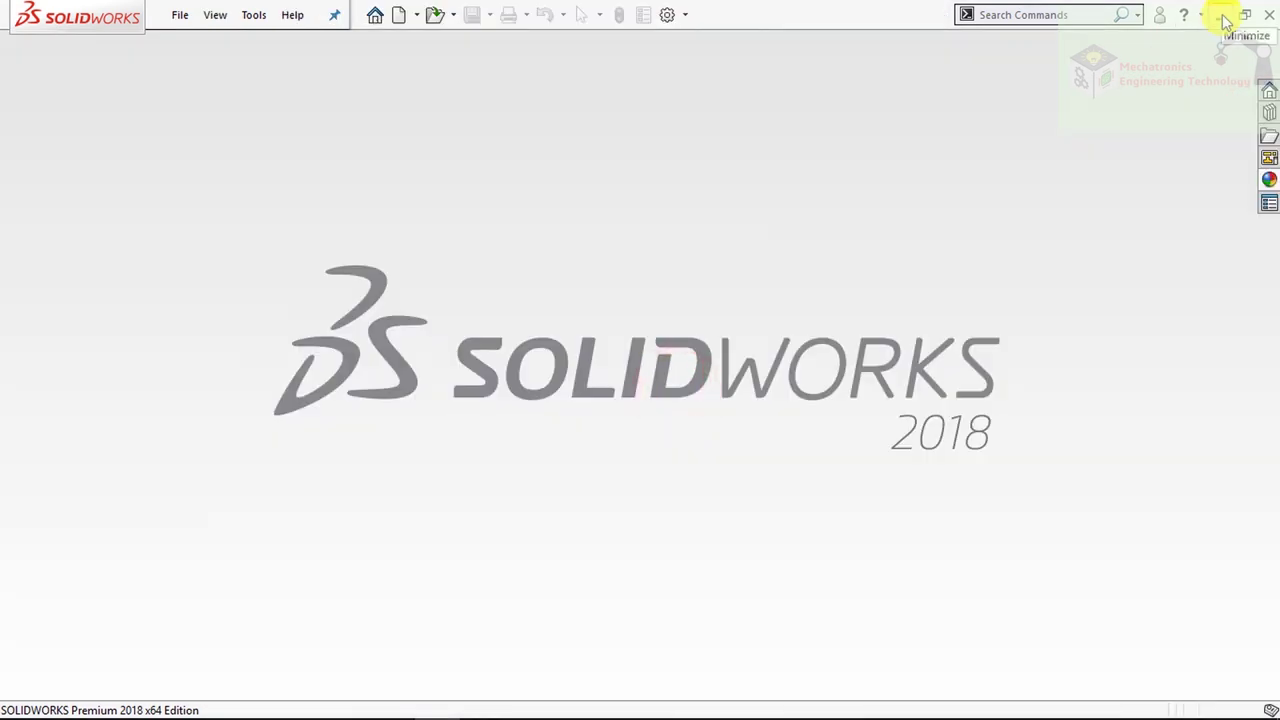
pyautogui.click(1226, 22)
# - Place the high- and low-resolution STL icons side by side mid-desktop, then open the low-resolution one in Repetier-Host
pyautogui.moveTo(103, 437)
pyautogui.mouseDown()
pyautogui.moveTo(297, 423)
pyautogui.moveTo(498, 284)
pyautogui.mouseUp()
pyautogui.moveTo(103, 558)
pyautogui.mouseDown()
pyautogui.moveTo(634, 363)
pyautogui.moveTo(666, 257)
pyautogui.mouseUp()
pyautogui.click(699, 340)
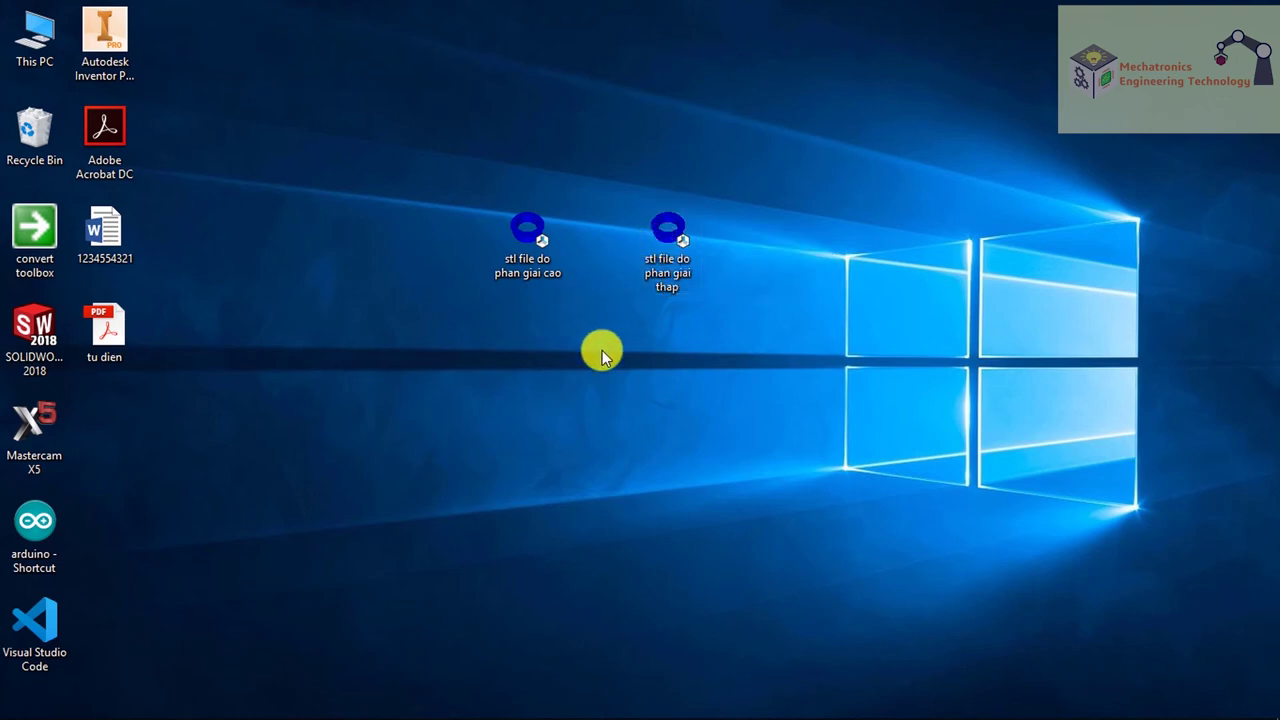
pyautogui.doubleClick(670, 241)
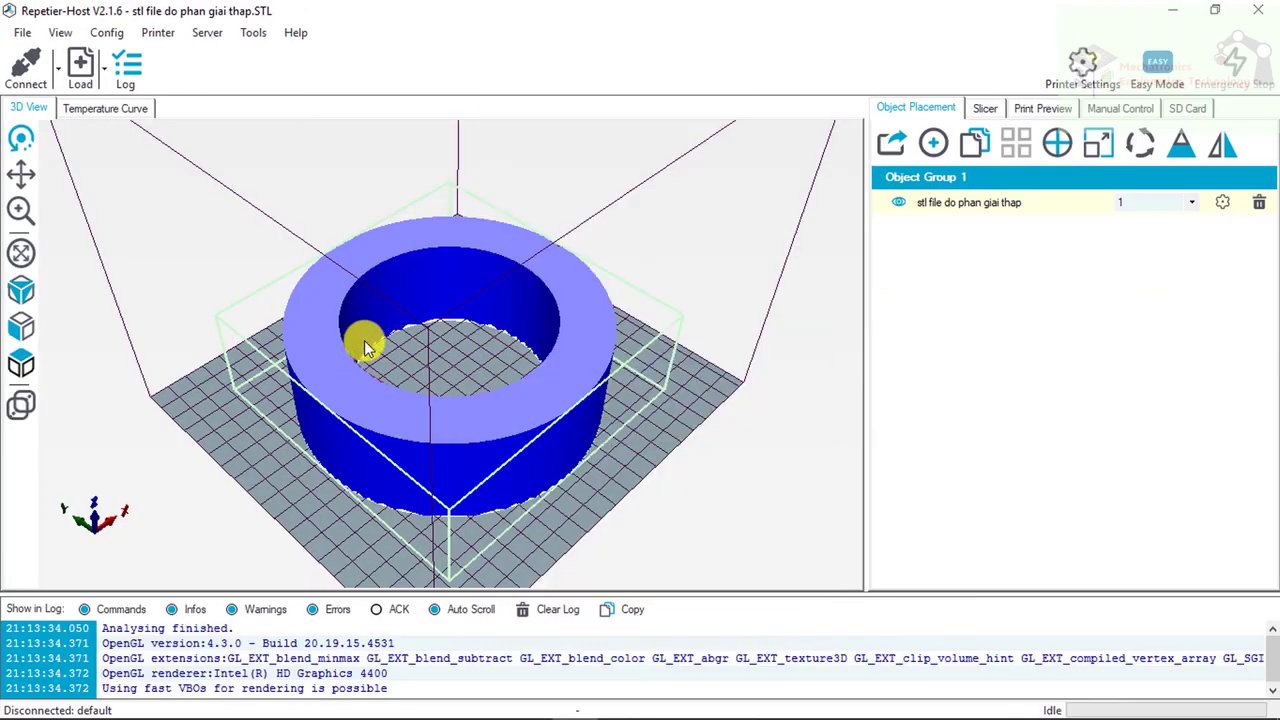
# - Zoom and orbit around the low-resolution ring to inspect its surfaces, then minimize Repetier-Host
pyautogui.scroll(-2, 415, 315)
pyautogui.scroll(2, 417, 314)
pyautogui.scroll(2, 430, 330)
pyautogui.scroll(2, 444, 345)
pyautogui.scroll(2, 443, 343)
pyautogui.moveTo(443, 340); pyautogui.dragTo(465, 251)
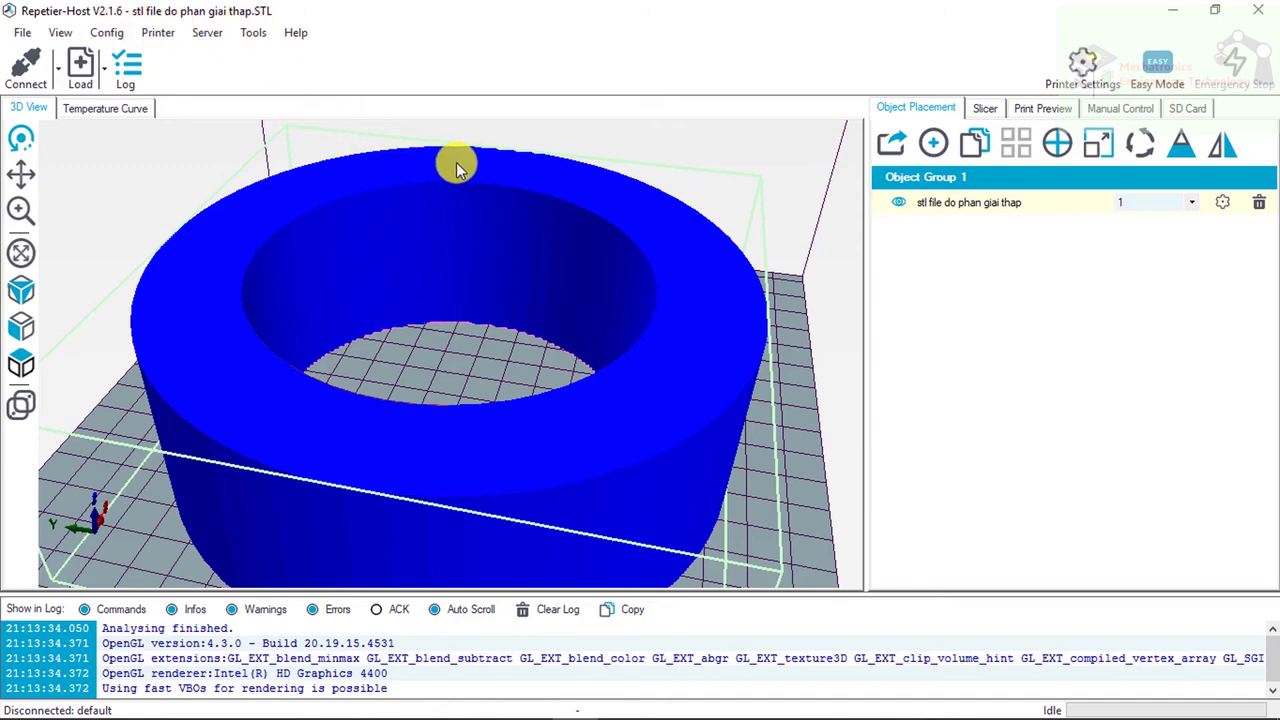
pyautogui.moveTo(369, 160)
pyautogui.mouseDown()
pyautogui.moveTo(359, 174)
pyautogui.moveTo(419, 153)
pyautogui.mouseUp()
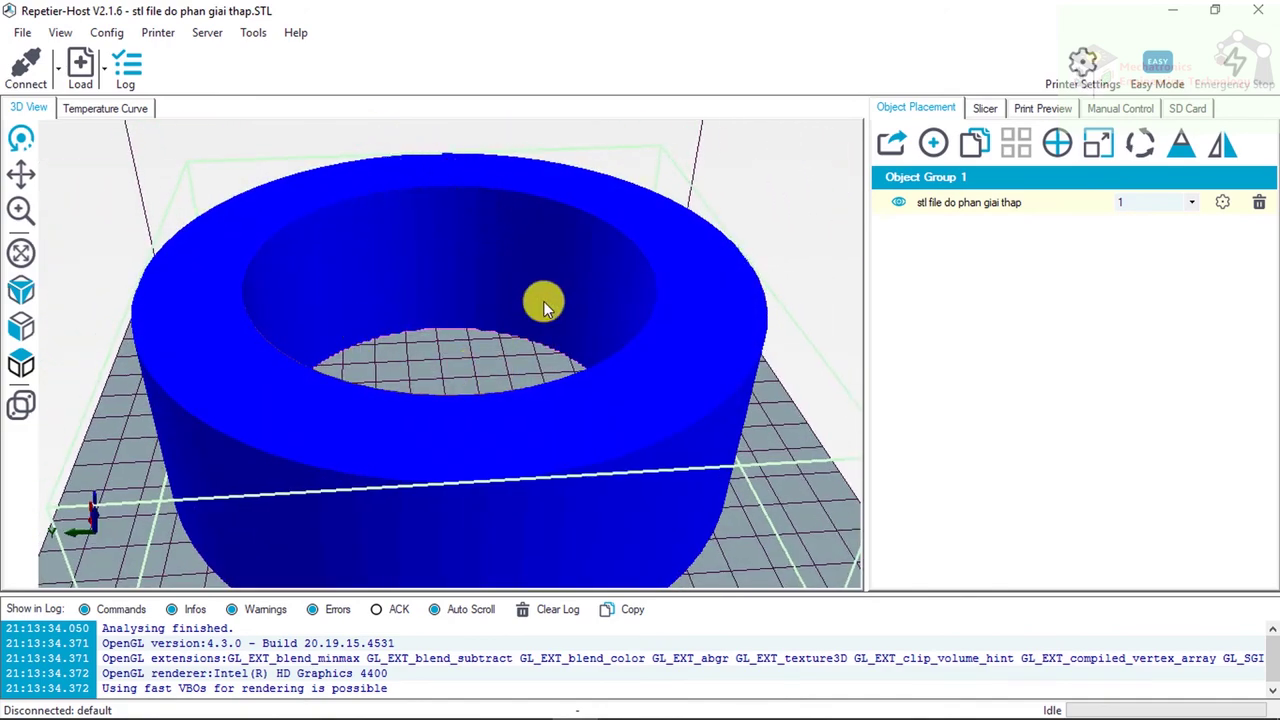
pyautogui.click(1172, 10)
# - Open 'stl file do phan giai cao' in Repetier-Host and zoom in on the ring
pyautogui.doubleClick(538, 235)
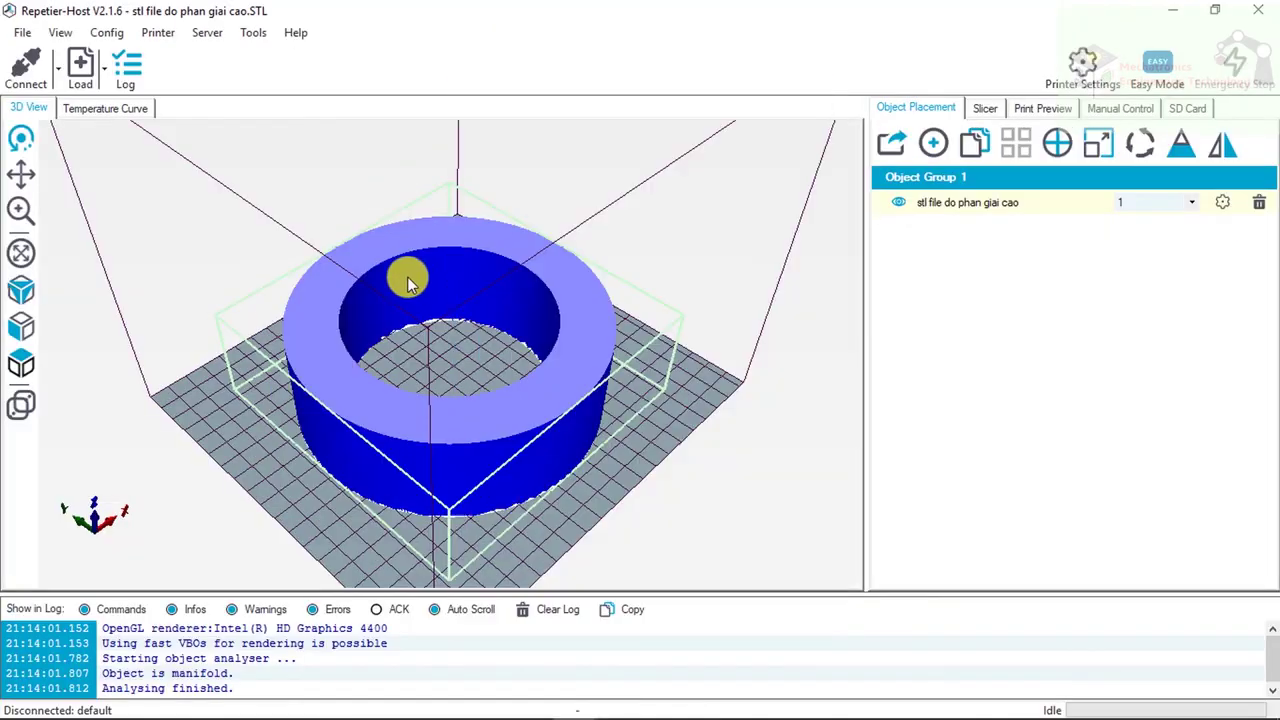
pyautogui.scroll(3, 407, 276)
pyautogui.scroll(3, 407, 276)
pyautogui.click(443, 251)
pyautogui.scroll(2, 425, 236)
pyautogui.scroll(2, 425, 236)
pyautogui.scroll(-4, 425, 236)
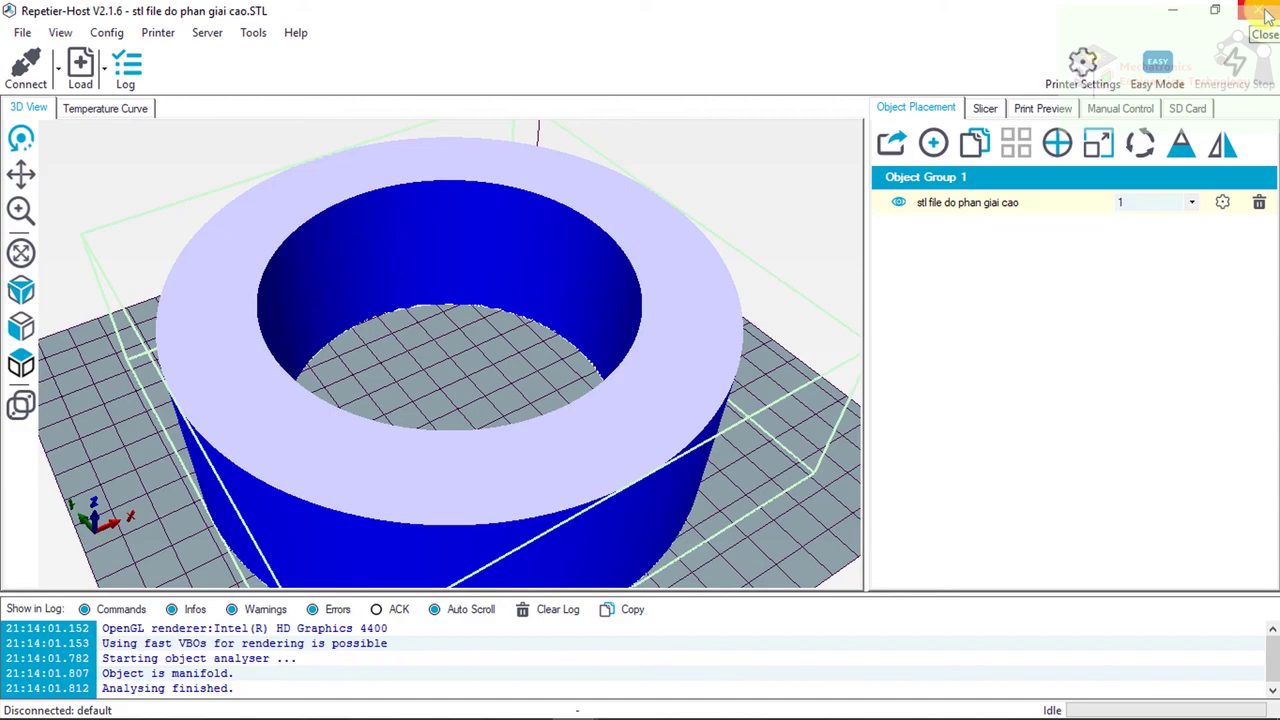
pyautogui.scroll(-5, 623, 349)
# - Orbit and zoom around the high-resolution ring on the print bed to view its smooth curved walls
pyautogui.moveTo(594, 355)
pyautogui.mouseDown()
pyautogui.moveTo(483, 360)
pyautogui.moveTo(417, 314)
pyautogui.moveTo(471, 309)
pyautogui.moveTo(600, 257)
pyautogui.moveTo(690, 250)
pyautogui.moveTo(800, 277)
pyautogui.mouseUp()
pyautogui.scroll(3, 480, 315)
pyautogui.scroll(2, 465, 318)
pyautogui.scroll(-3, 515, 348)
pyautogui.moveTo(515, 348); pyautogui.dragTo(242, 373)
pyautogui.scroll(-2, 250, 374)
pyautogui.scroll(-3, 290, 374)
pyautogui.moveTo(429, 366); pyautogui.dragTo(446, 345)
pyautogui.scroll(2, 446, 345)
pyautogui.scroll(-2, 446, 345)
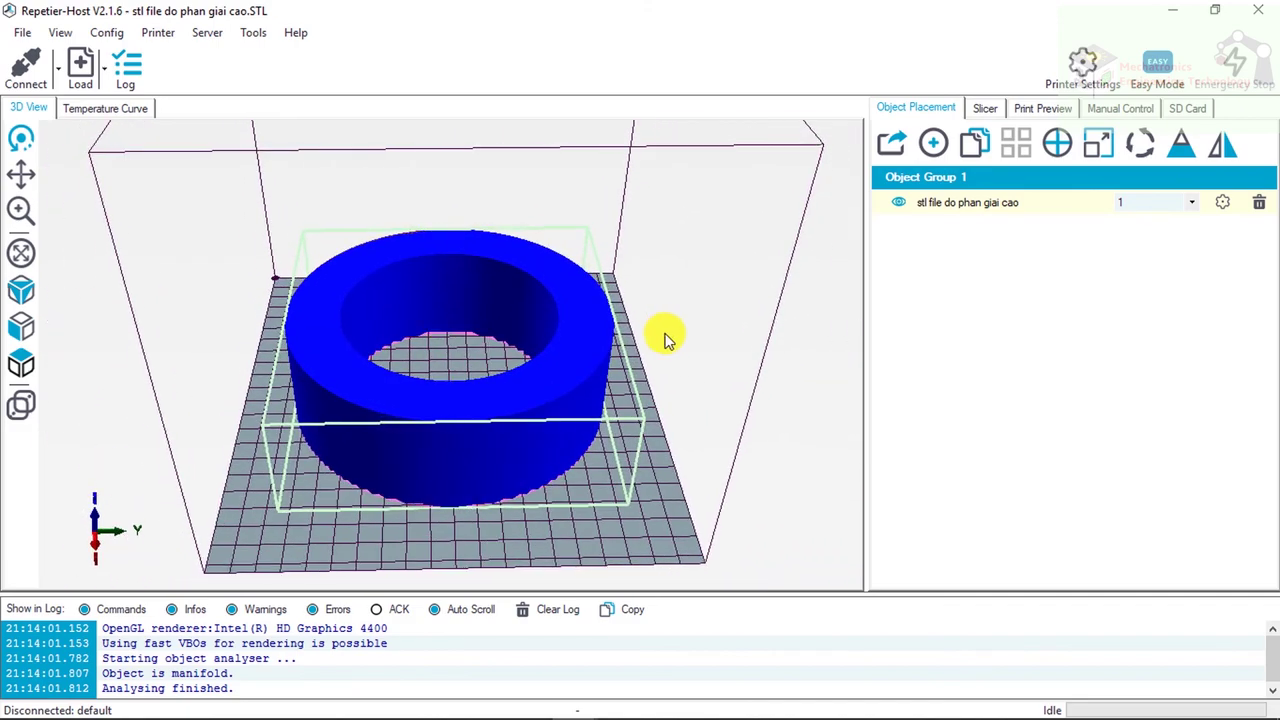
pyautogui.moveTo(668, 334); pyautogui.dragTo(666, 333)
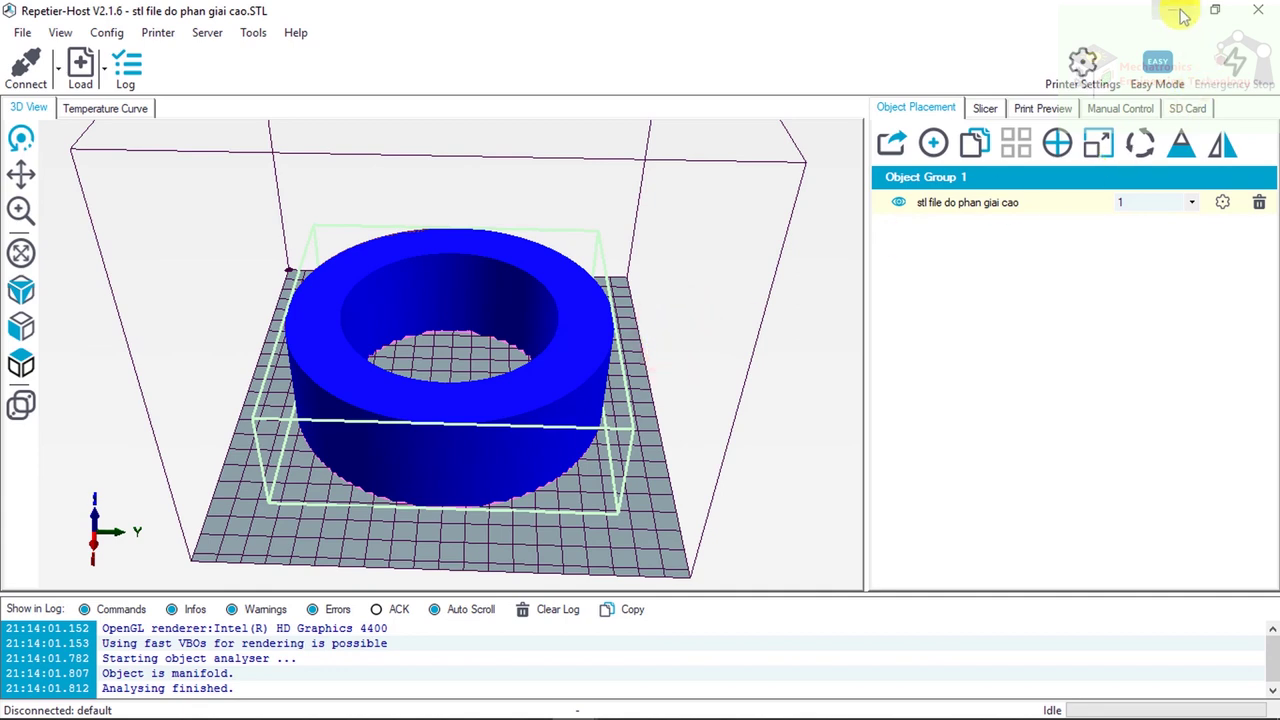